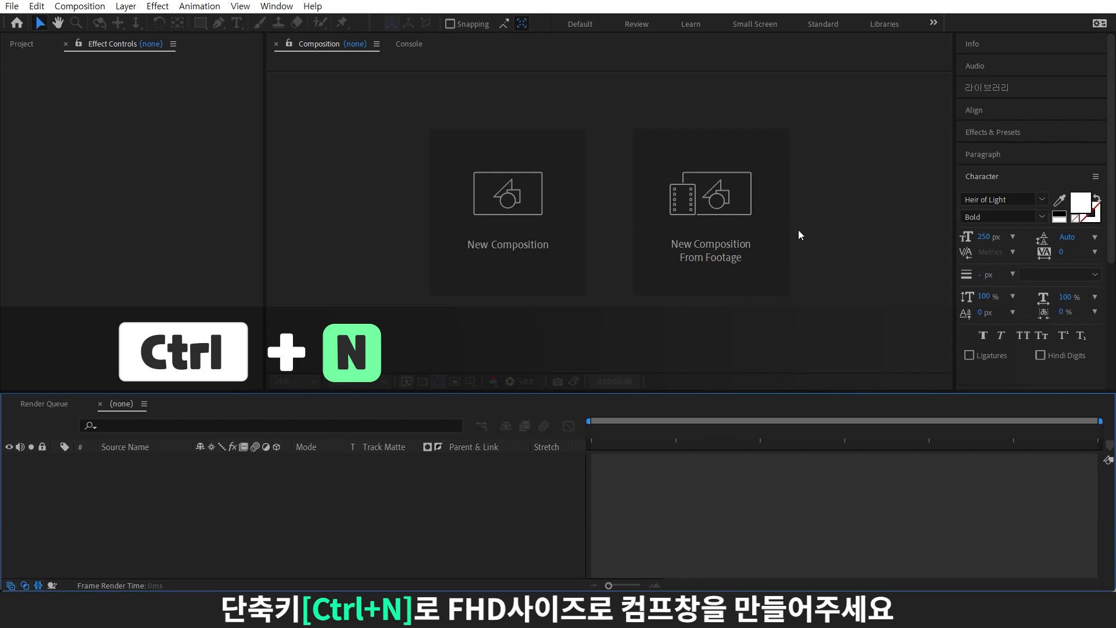
# Create a 1920×1080 composition with a text layer reading 'Ae recipe'.
pyautogui.hotkey('ctrl', 'n')
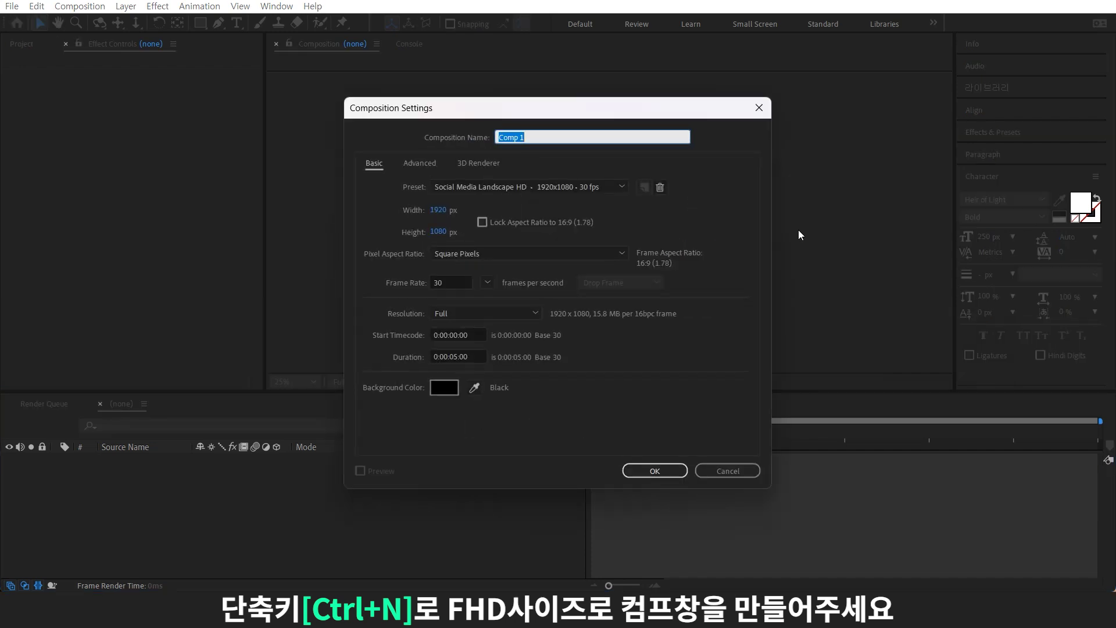
pyautogui.click(645, 462)
pyautogui.click(567, 224)
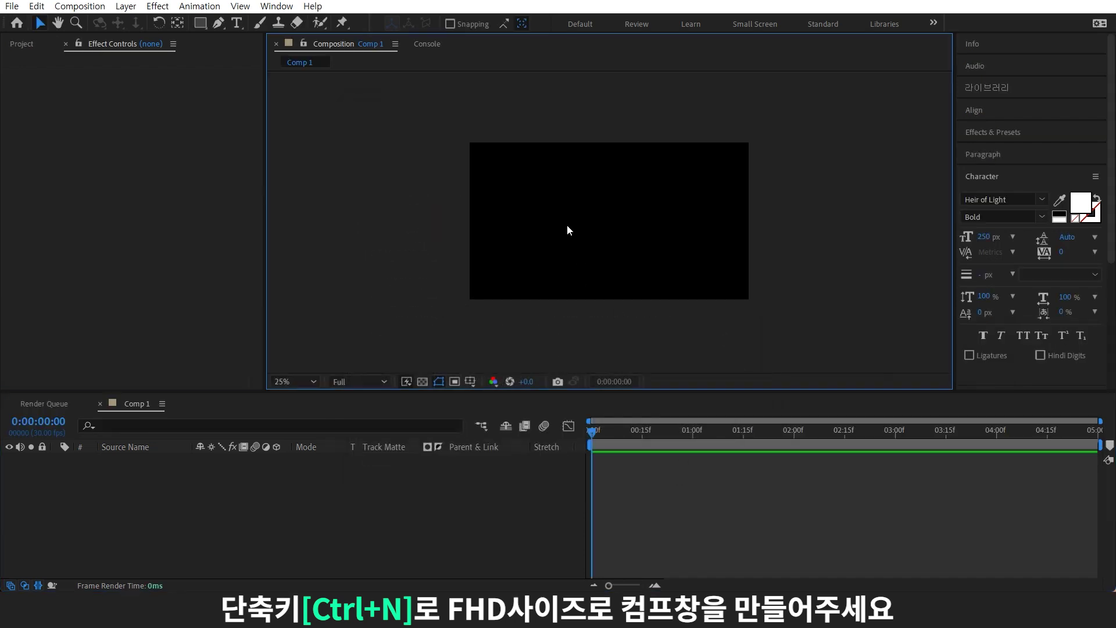
pyautogui.hotkey('ctrl', 't')
pyautogui.click(540, 224)
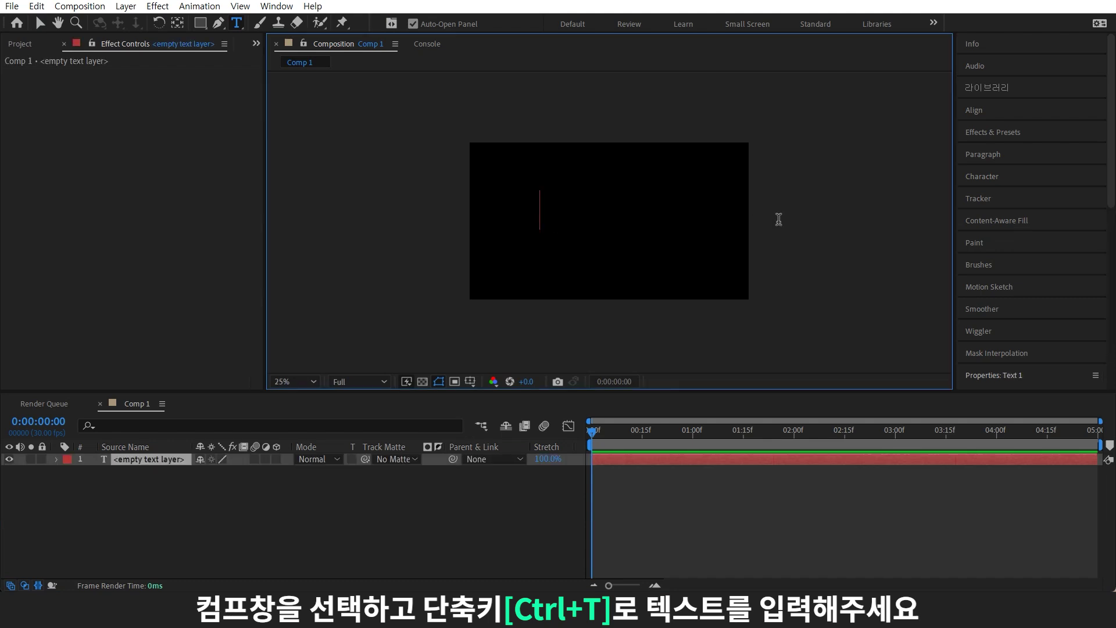
pyautogui.write('Ae')
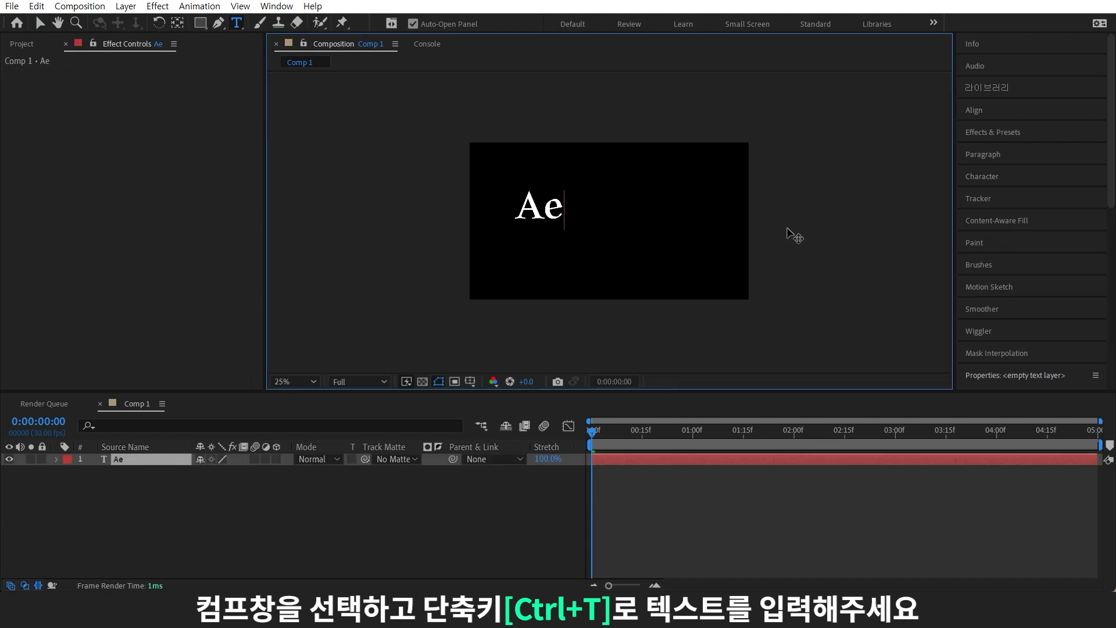
pyautogui.write(' recipe')
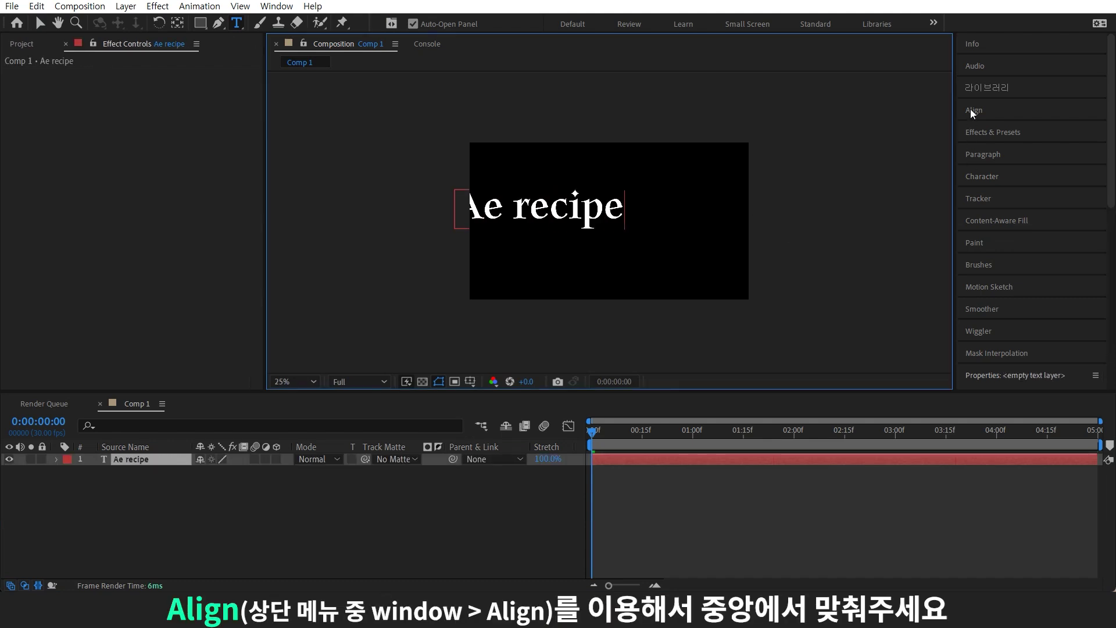
# Centre the Ae recipe text horizontally and vertically in the frame.
pyautogui.click(971, 110)
pyautogui.click(996, 145)
pyautogui.click(1070, 147)
pyautogui.scroll(2, 693, 279)
pyautogui.hotkey('ctrl', '6')
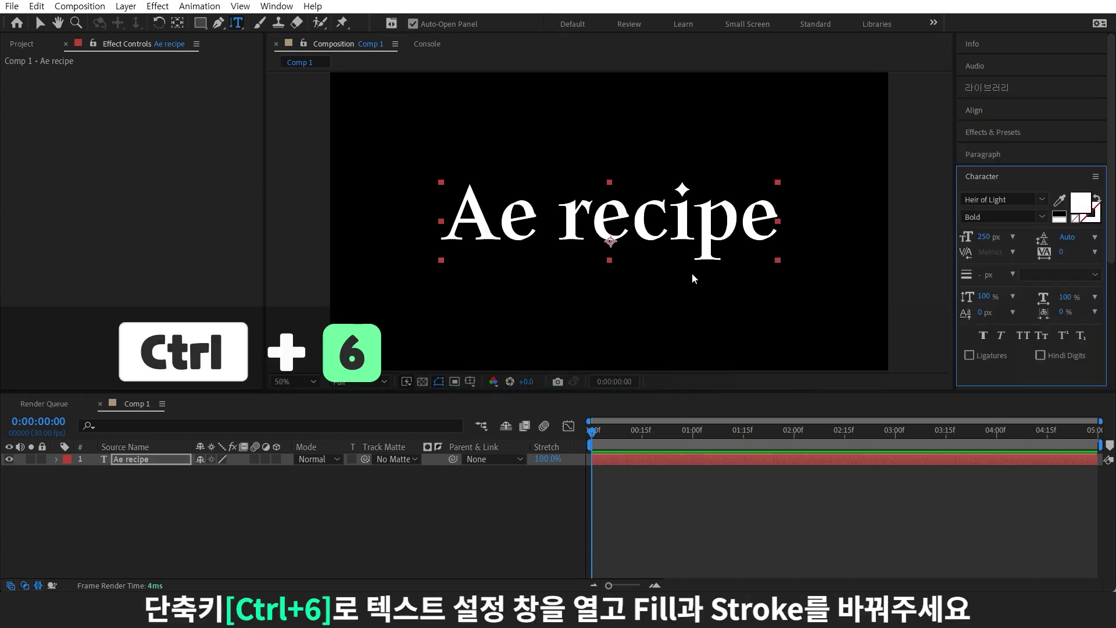
# Swap the text to a 1 px outline and apply Roughen Edges to the Ae recipe layer.
pyautogui.click(1095, 196)
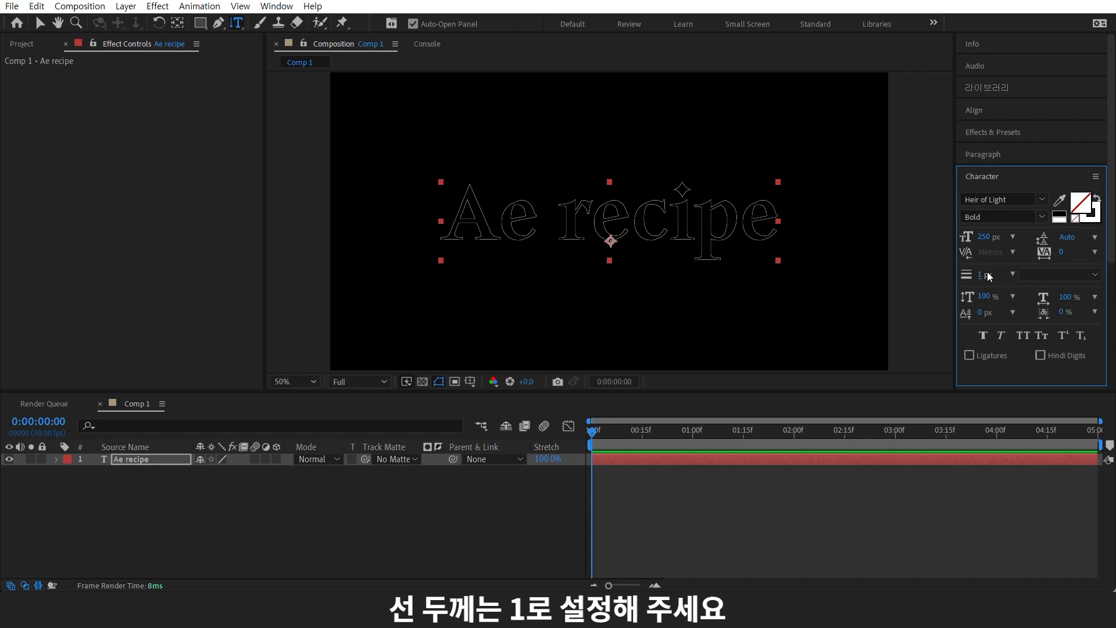
pyautogui.hotkey('ctrl', '5')
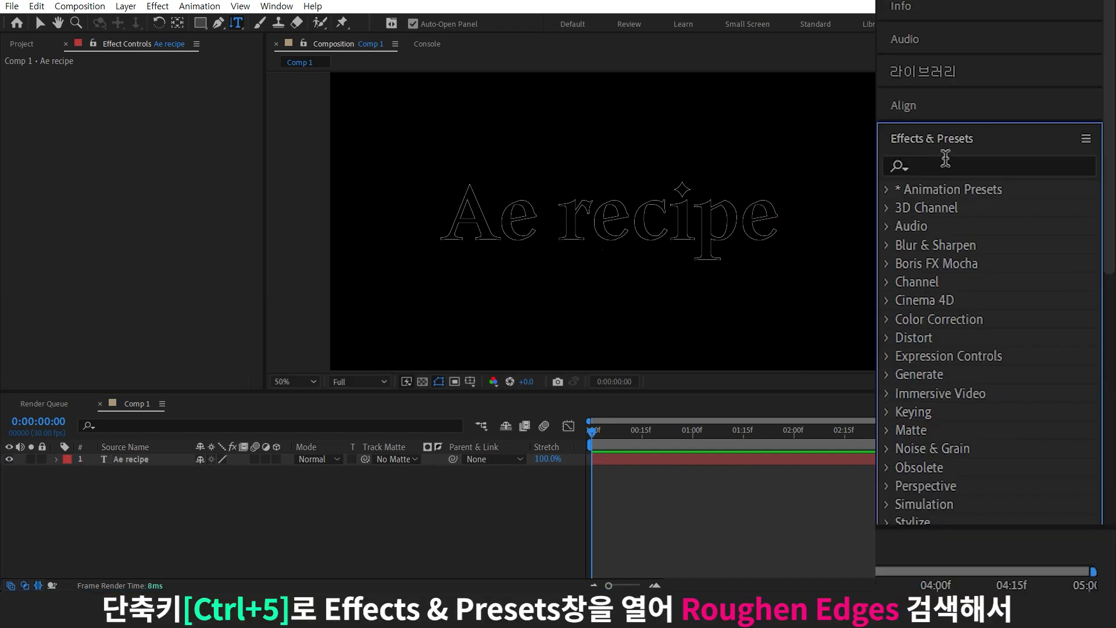
pyautogui.click(957, 165)
pyautogui.write('r')
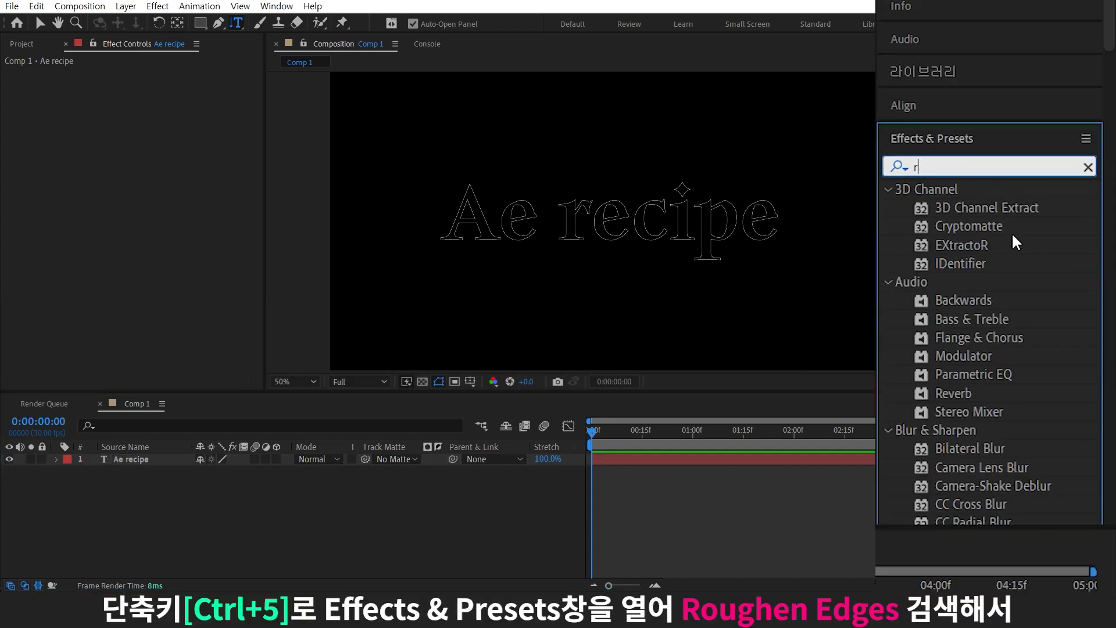
pyautogui.write('ou')
pyautogui.moveTo(1039, 250)
pyautogui.mouseDown()
pyautogui.moveTo(496, 296)
pyautogui.moveTo(180, 462)
pyautogui.mouseUp()
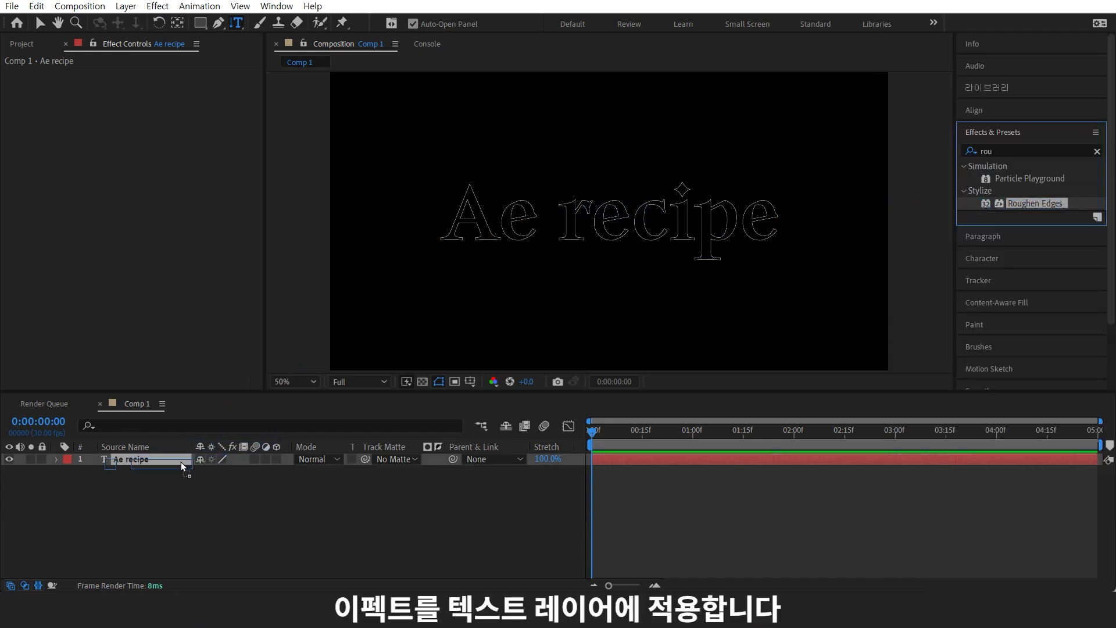
pyautogui.click(192, 89)
# Set Roughen Edges to Roughen Color, Border 0.40 and Edge Color #004392.
pyautogui.click(296, 145)
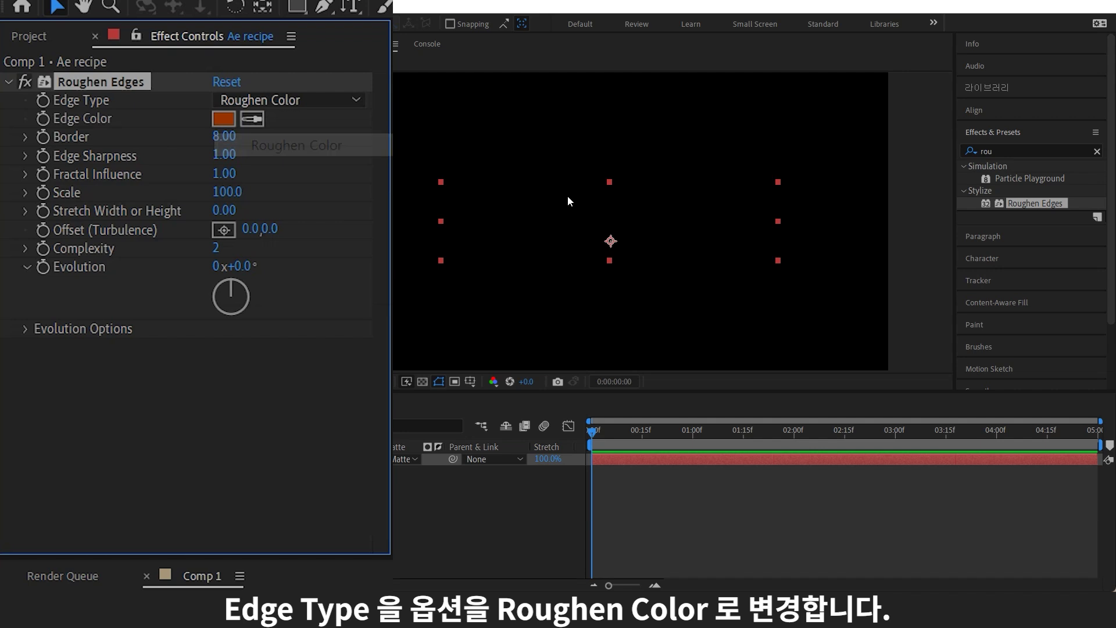
pyautogui.click(224, 138)
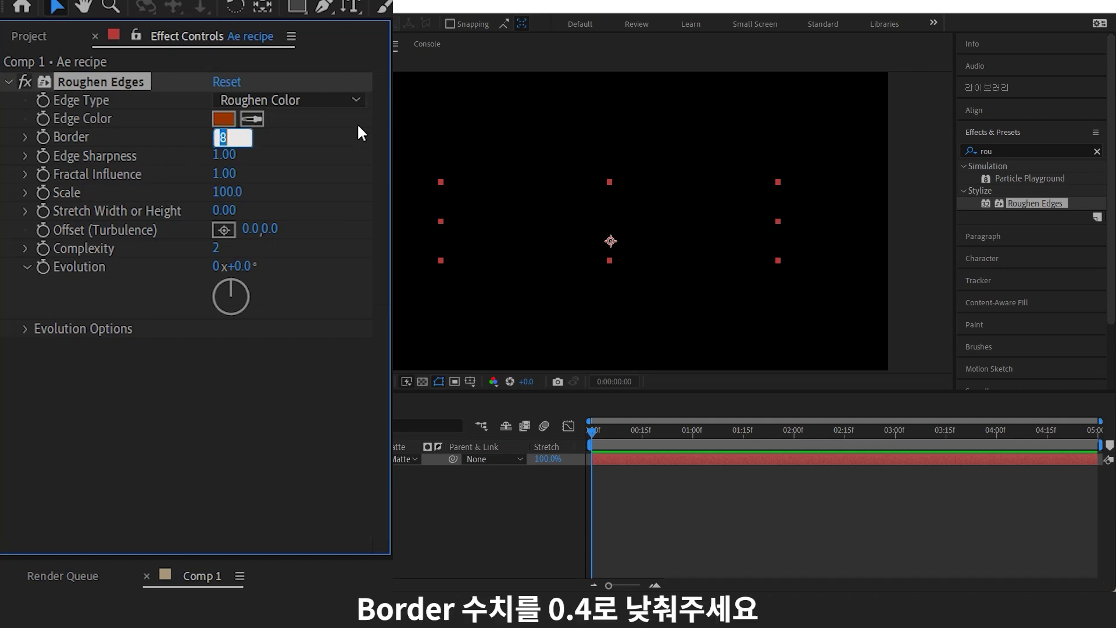
pyautogui.write('0.4')
pyautogui.press('Return')
pyautogui.click(151, 98)
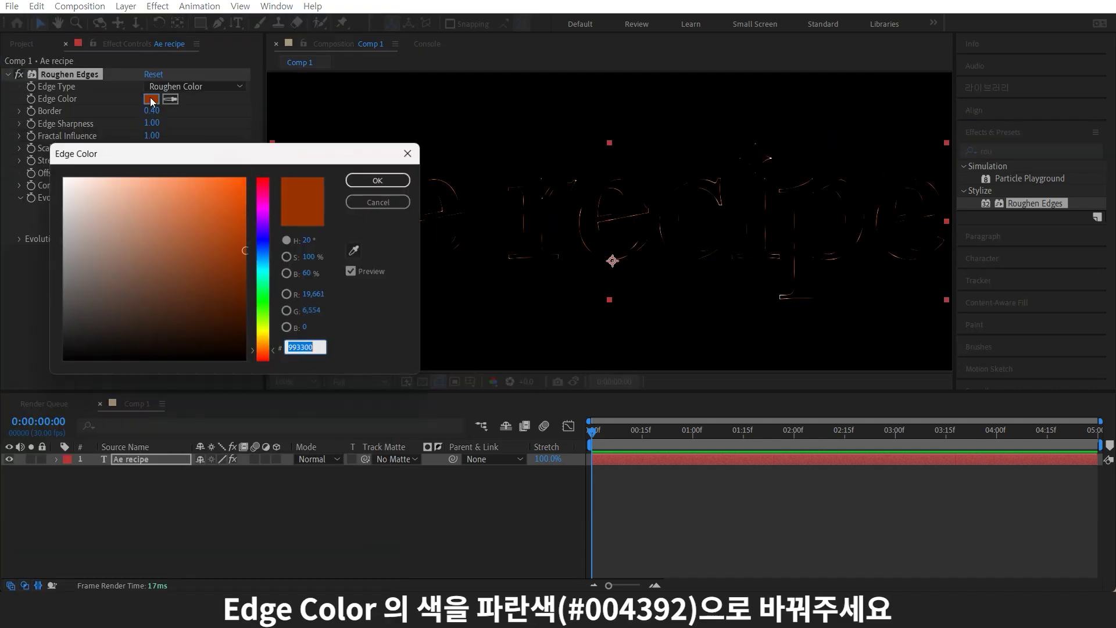
pyautogui.click(264, 254)
pyautogui.click(243, 253)
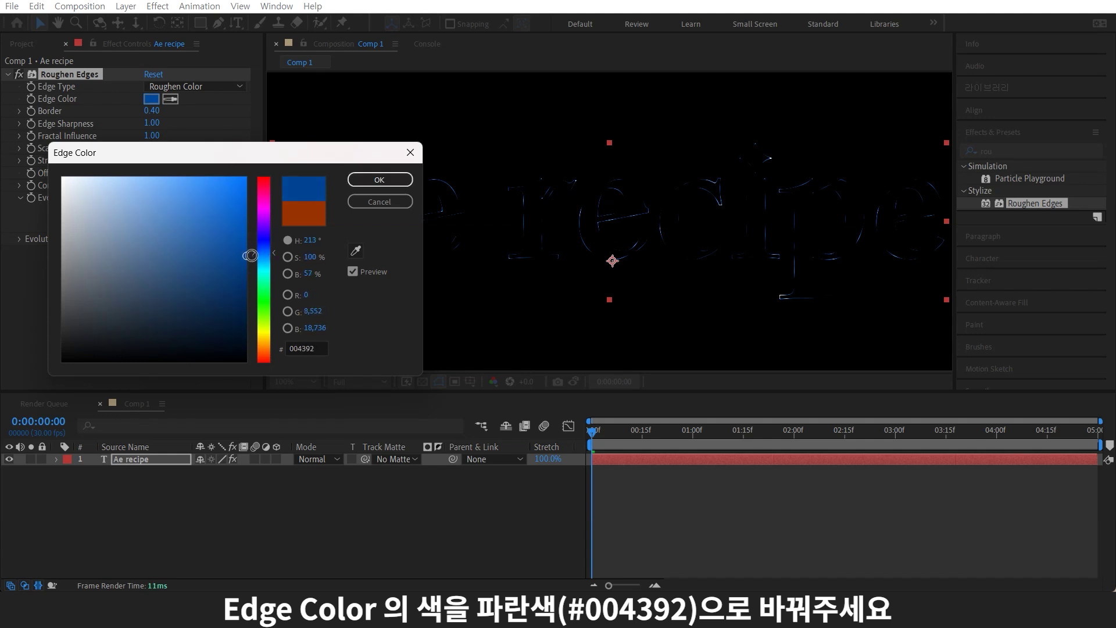
pyautogui.press('Return')
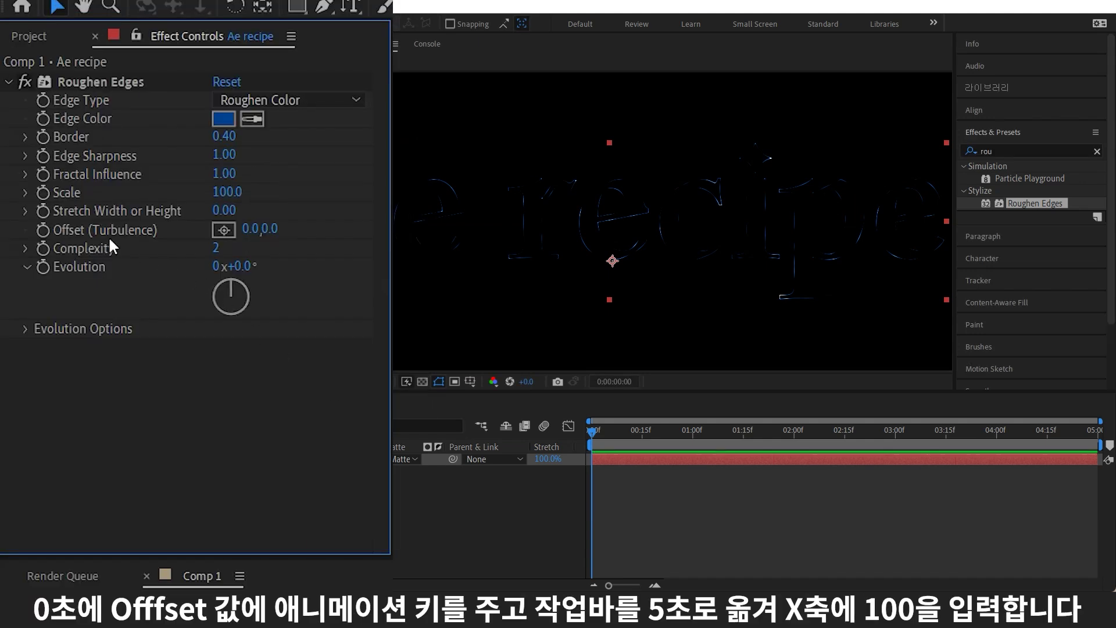
# Keyframe Offset (Turbulence) from 0,0 at 0 s to 100,0 at the comp's end.
pyautogui.click(44, 226)
pyautogui.moveTo(593, 431); pyautogui.dragTo(1096, 432)
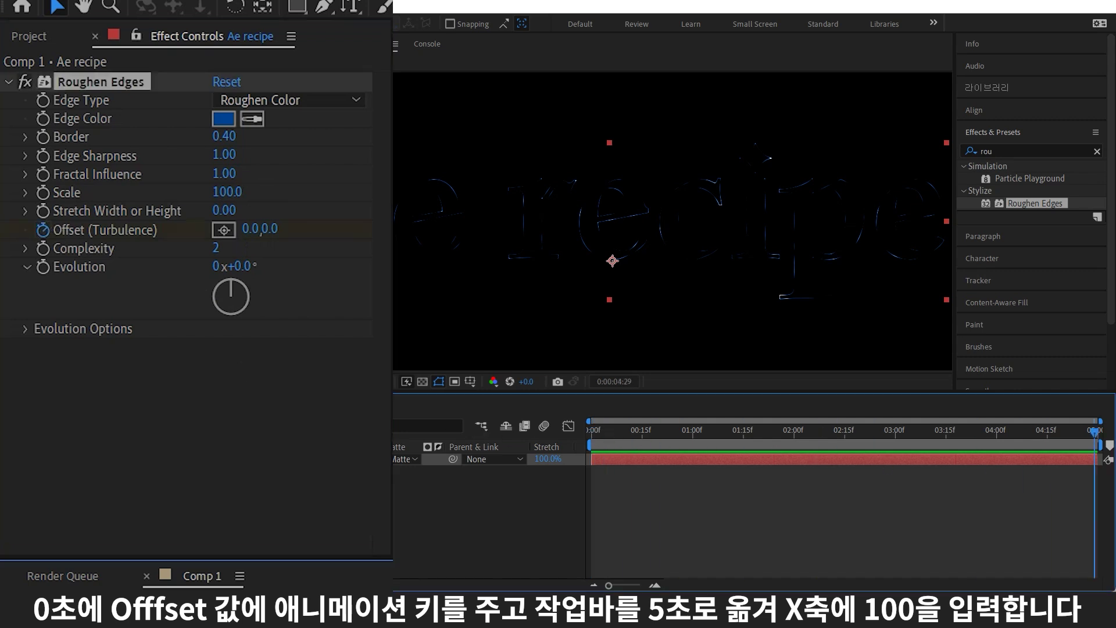
pyautogui.click(250, 229)
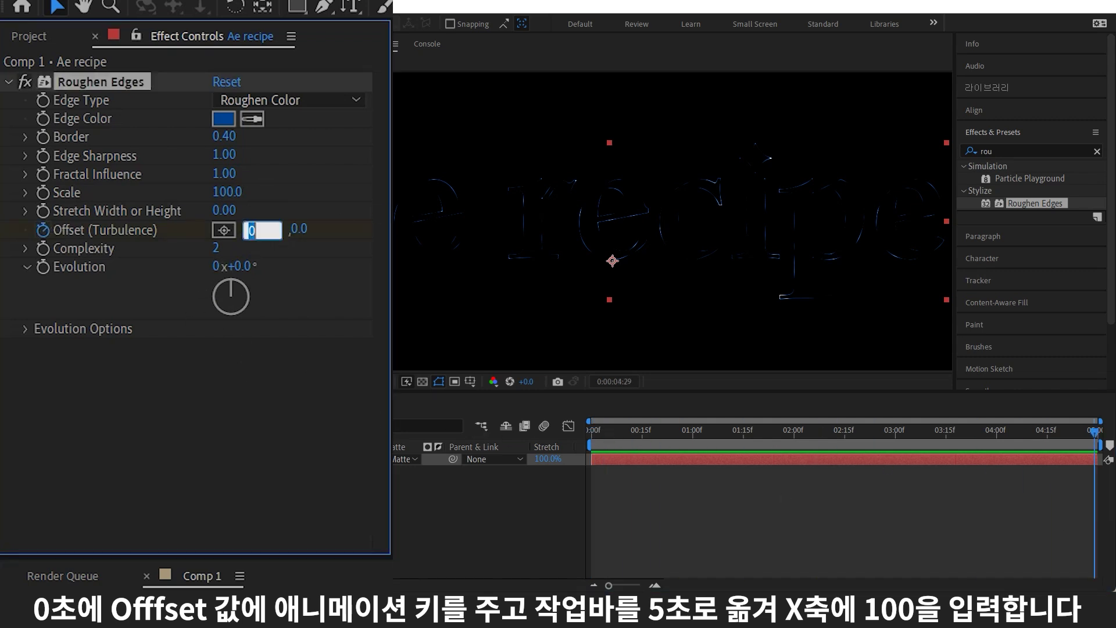
pyautogui.write('100')
pyautogui.press('Return')
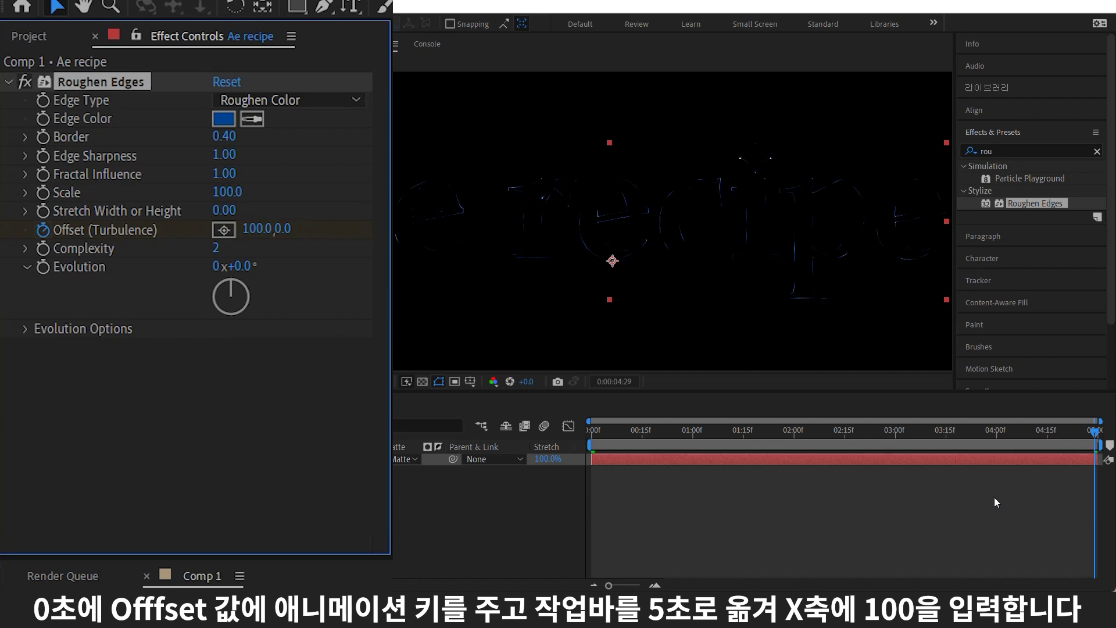
pyautogui.moveTo(754, 442); pyautogui.dragTo(438, 518)
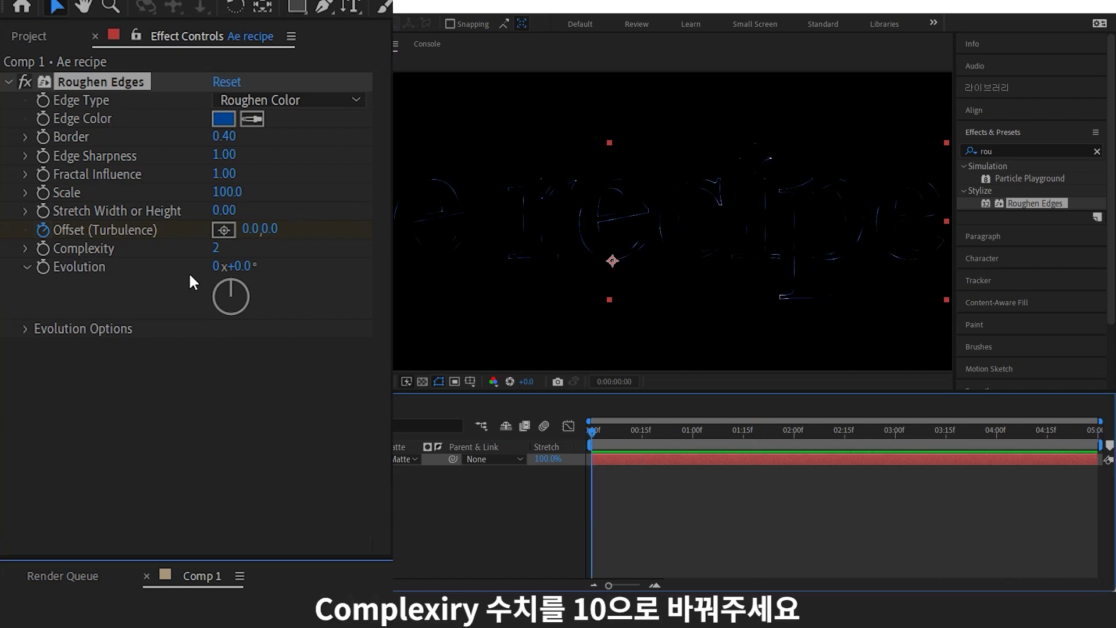
# Set the Roughen Edges Complexity to 10.
pyautogui.click(215, 248)
pyautogui.write('10')
pyautogui.press('Return')
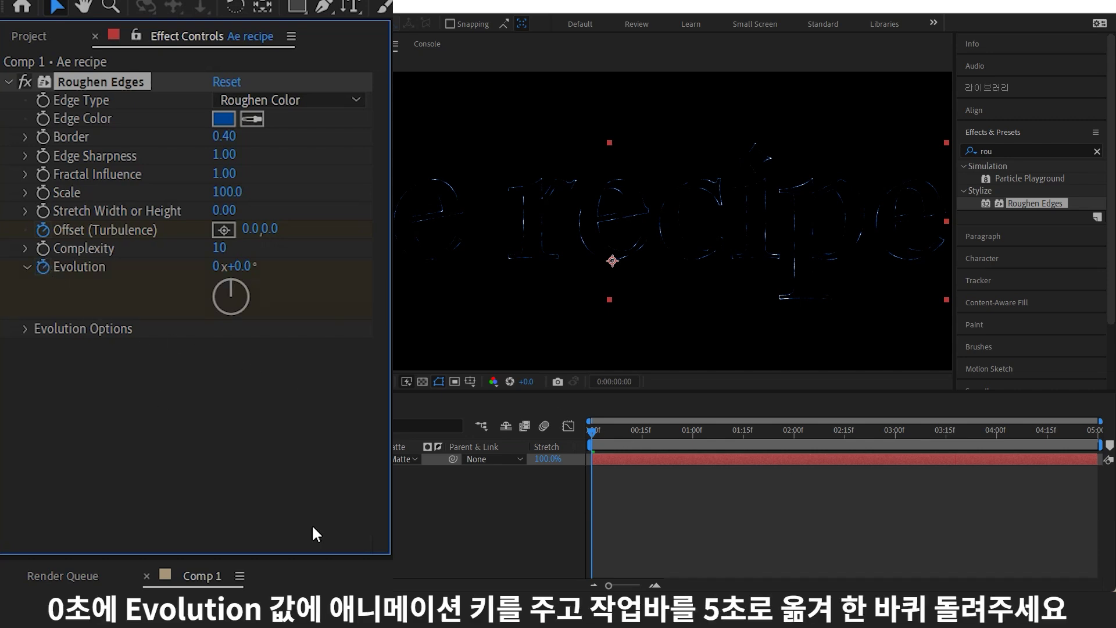
# Animate Evolution from 0x+0° at the start to 1x+0° at the comp's end.
pyautogui.moveTo(610, 440); pyautogui.dragTo(1051, 487)
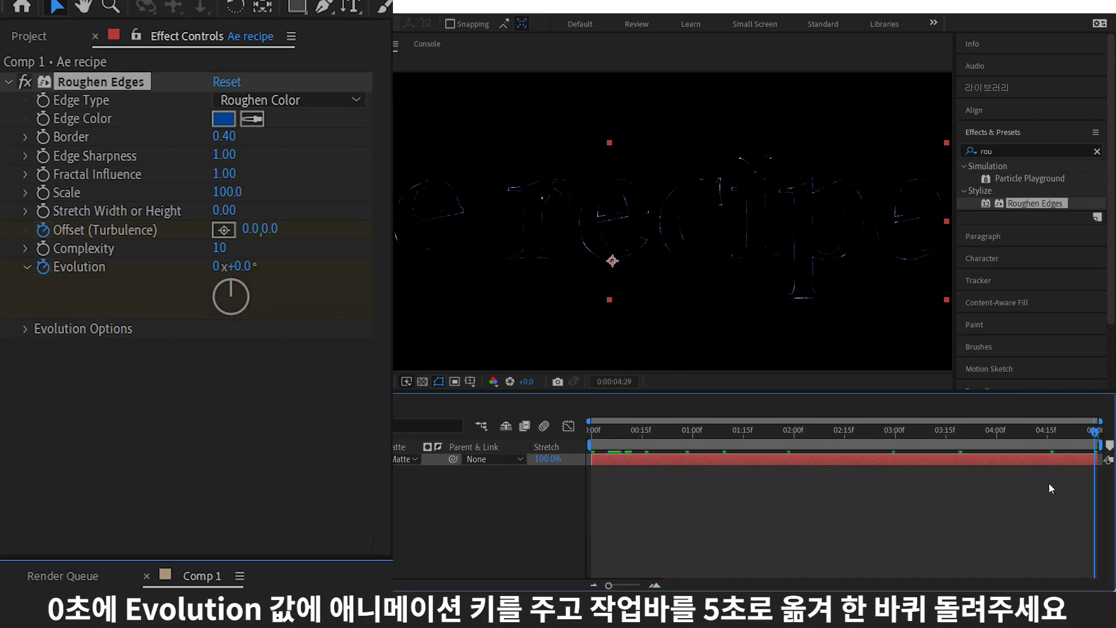
pyautogui.moveTo(230, 288); pyautogui.dragTo(259, 345)
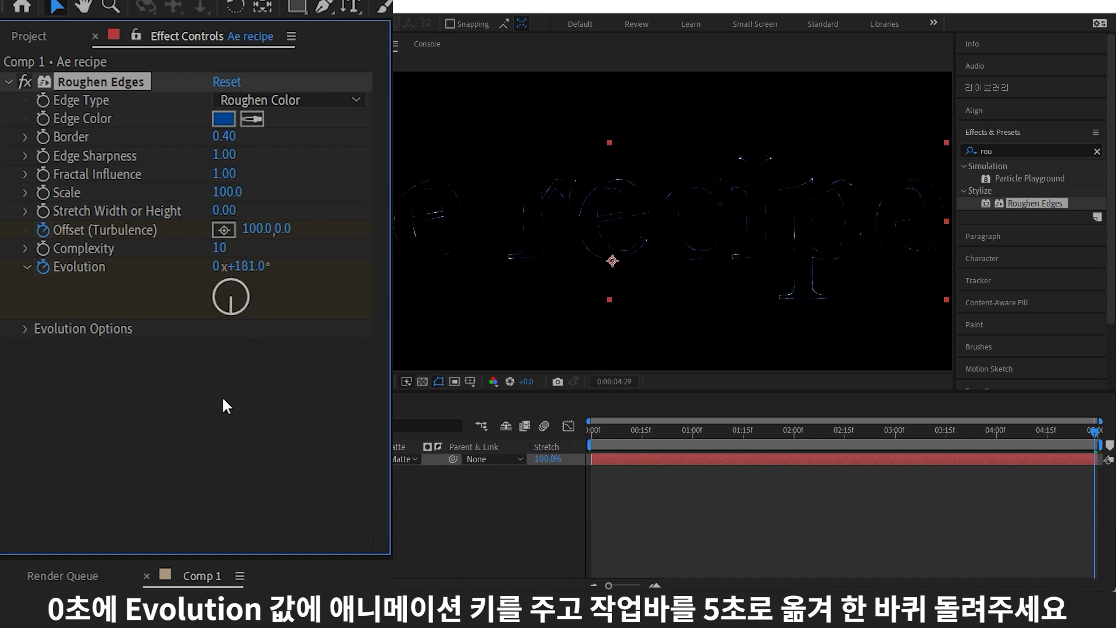
pyautogui.moveTo(227, 405); pyautogui.dragTo(243, 209)
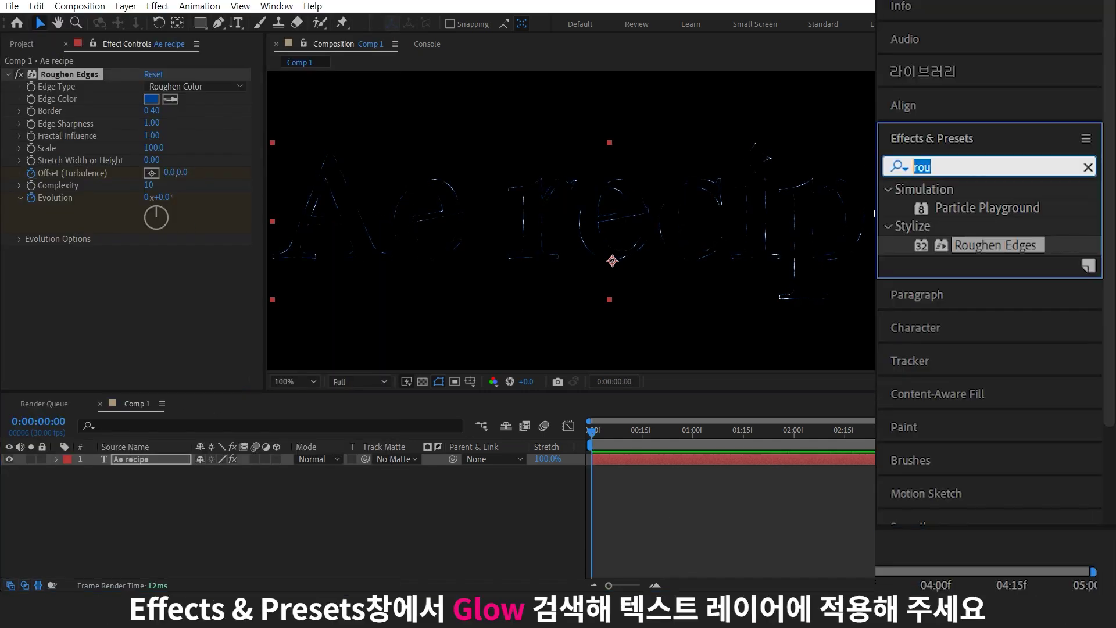
# Add Glow with Radius 2 and Threshold 28.2%, plus a second Glow at Threshold 77.6%.
pyautogui.write('glow')
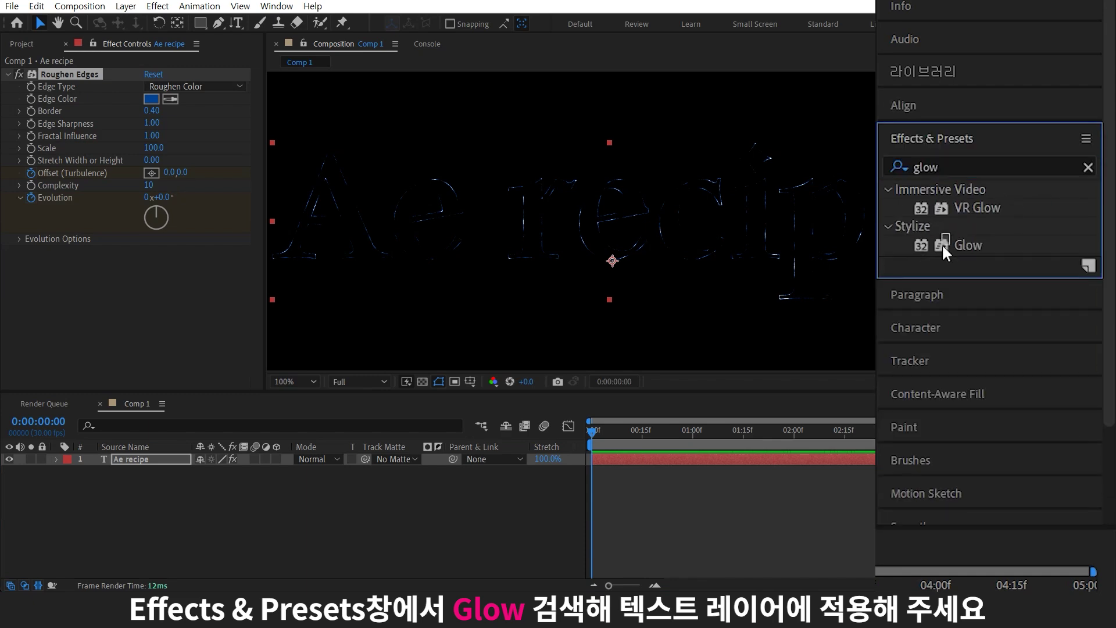
pyautogui.moveTo(968, 244); pyautogui.dragTo(366, 238)
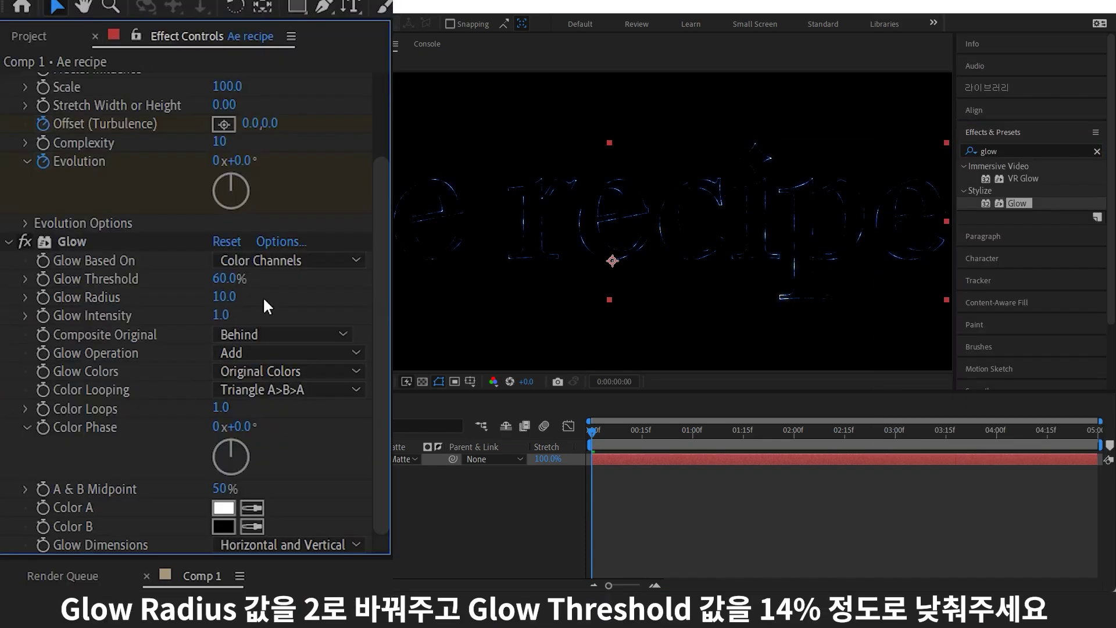
pyautogui.click(156, 217)
pyautogui.write('2')
pyautogui.press('Return')
pyautogui.moveTo(230, 278); pyautogui.dragTo(131, 312)
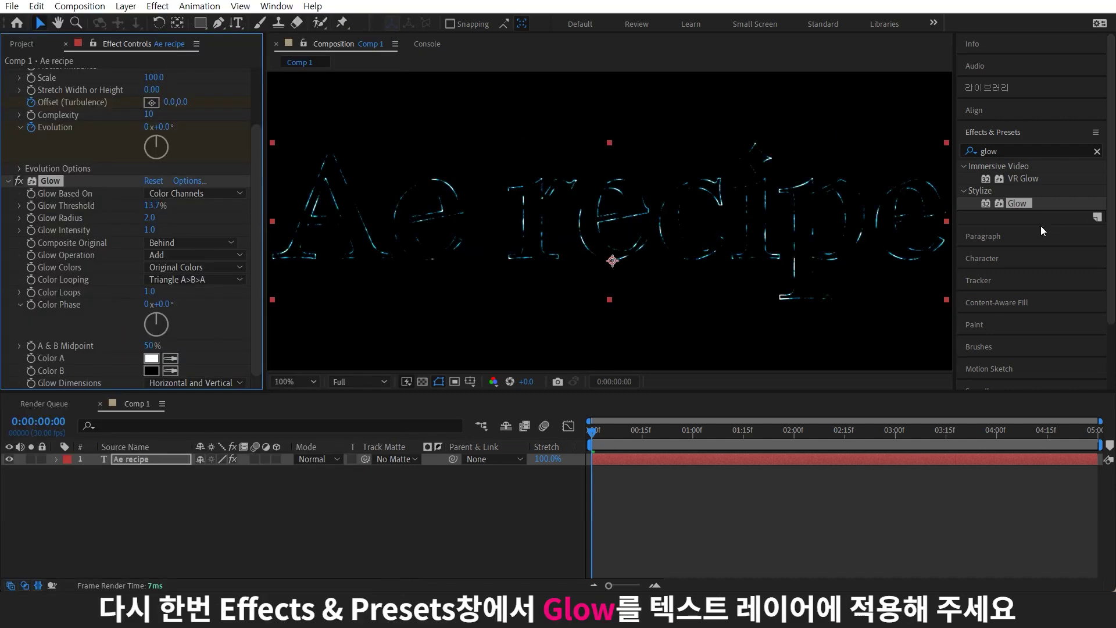
pyautogui.doubleClick(1018, 203)
pyautogui.moveTo(152, 205); pyautogui.dragTo(178, 205)
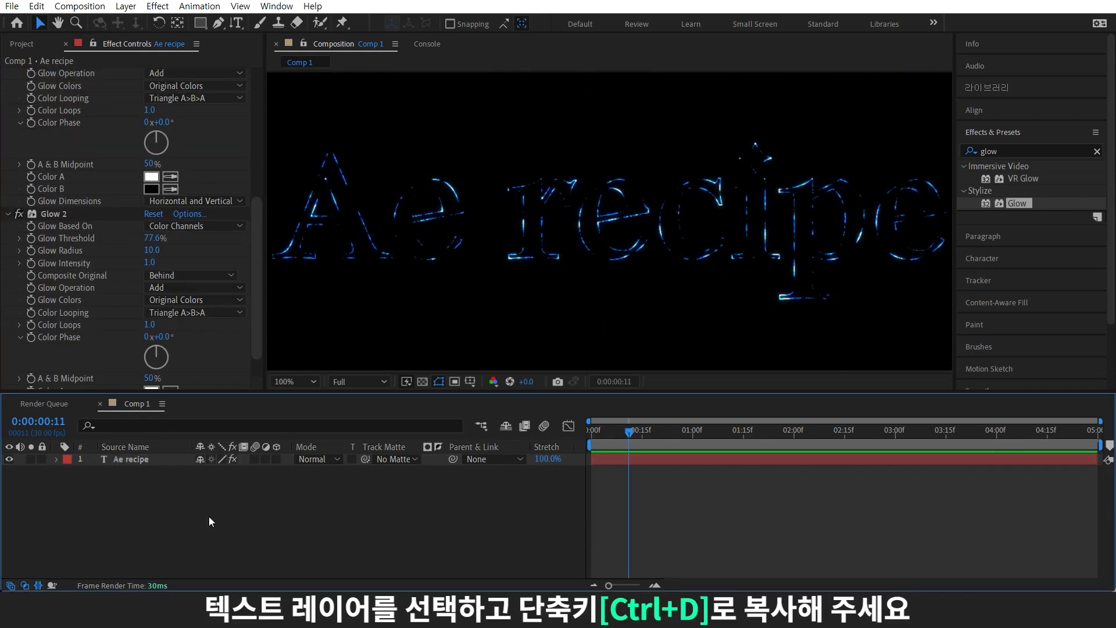
# Duplicate the text layer as Ae recipe 2 and delete all its effects.
pyautogui.click(165, 456)
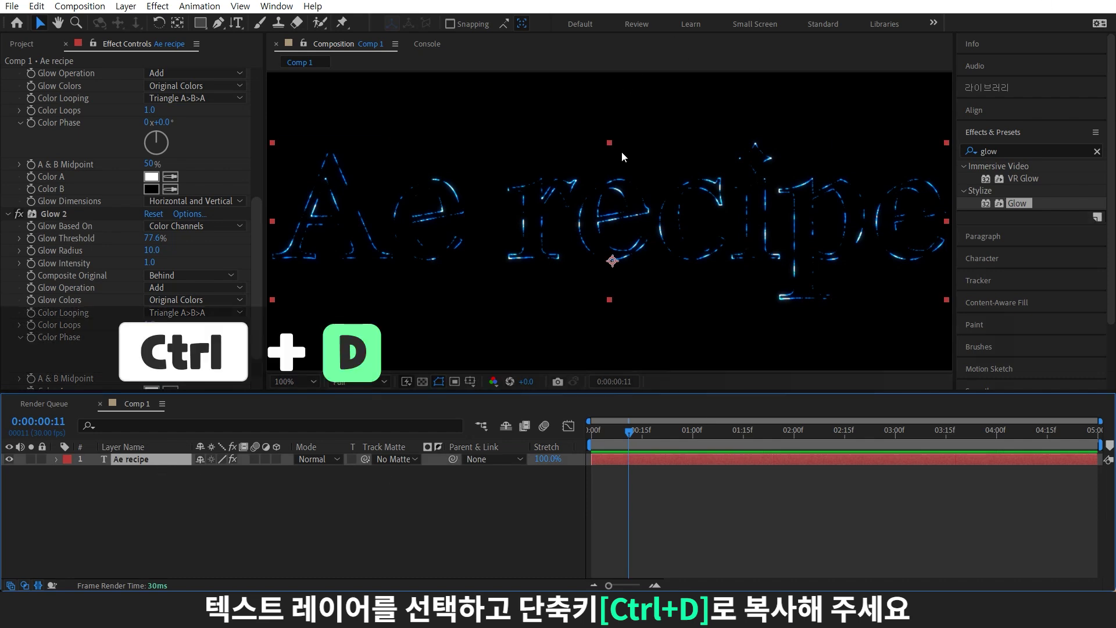
pyautogui.hotkey('ctrl', 'd')
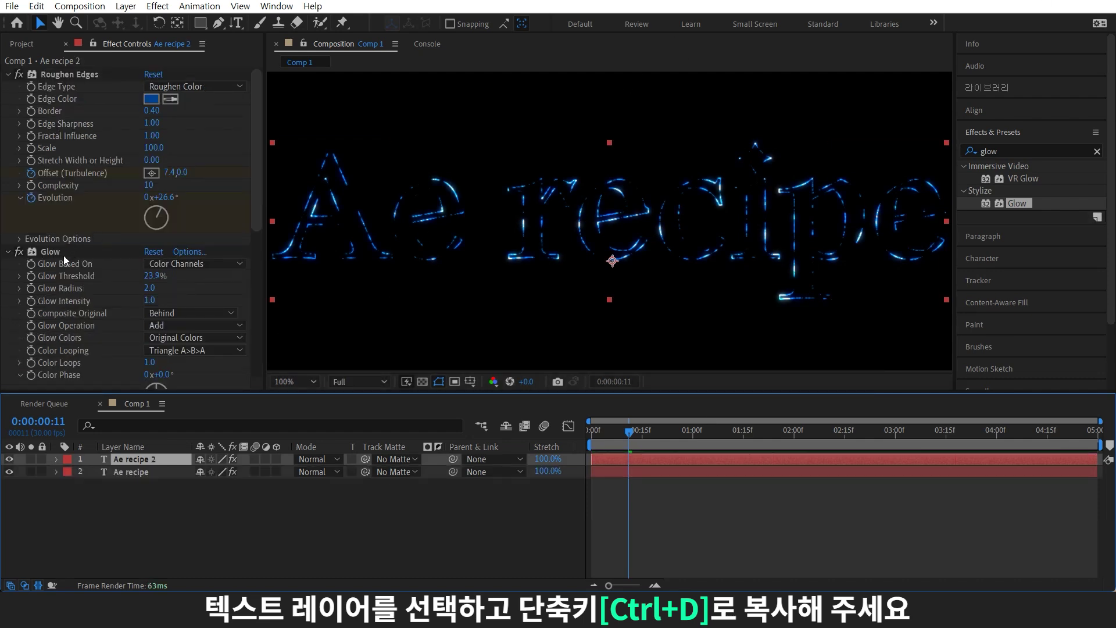
pyautogui.click(54, 255)
pyautogui.hotkey('ctrl', 'a')
pyautogui.press('Delete')
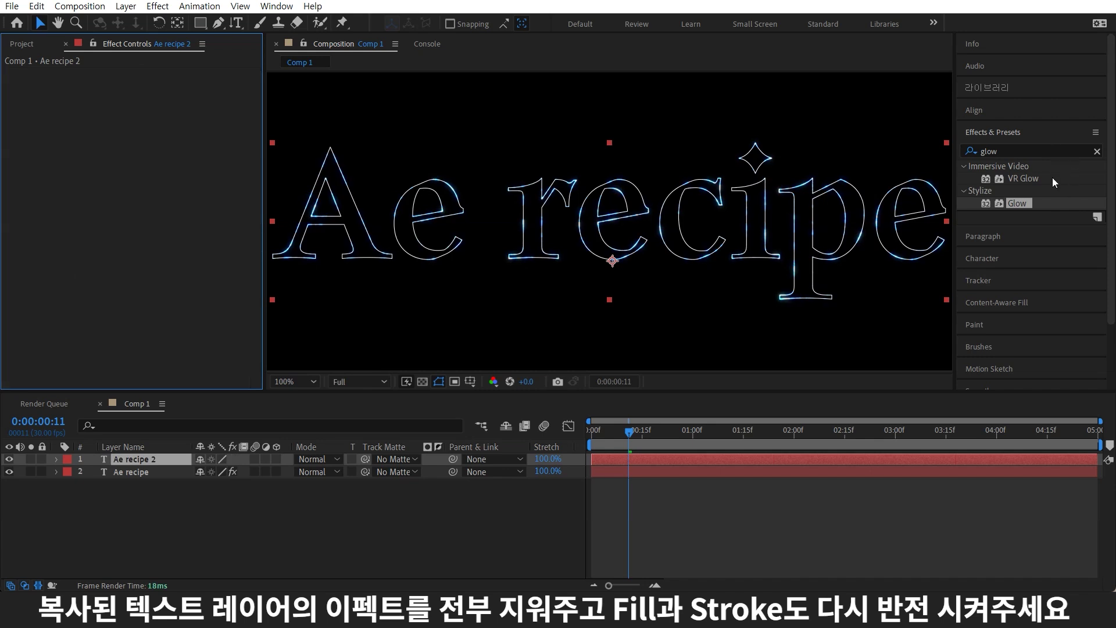
# Swap fill and stroke on Ae recipe 2 so its text is solid white.
pyautogui.click(982, 258)
pyautogui.click(1097, 198)
pyautogui.click(724, 532)
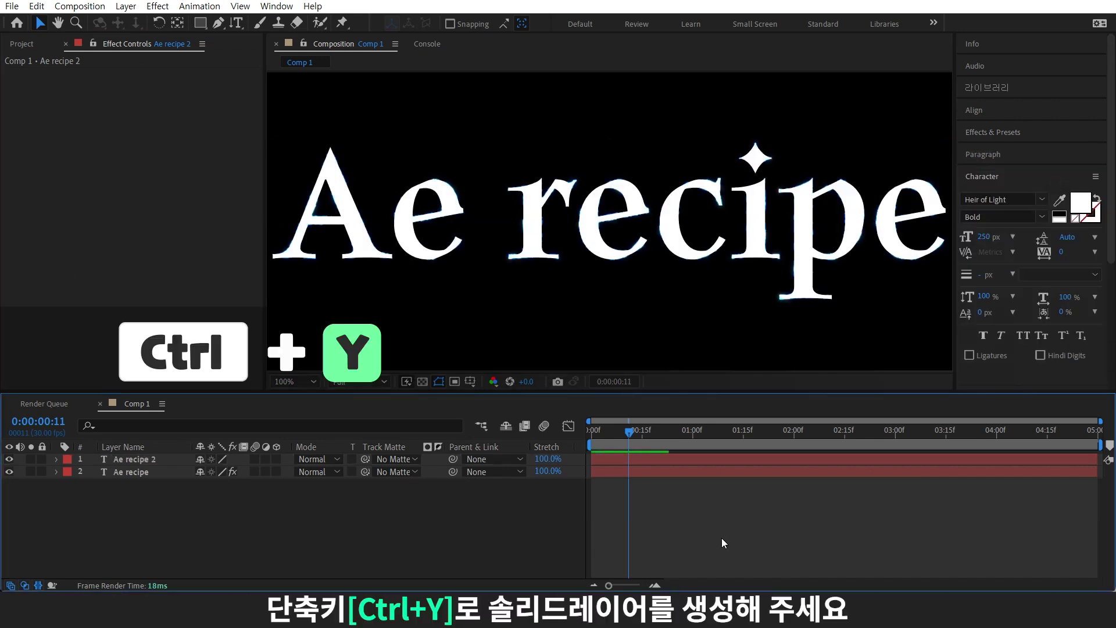
# Create a black solid and apply Turbulent Noise to it.
pyautogui.hotkey('ctrl', 'y')
pyautogui.click(609, 430)
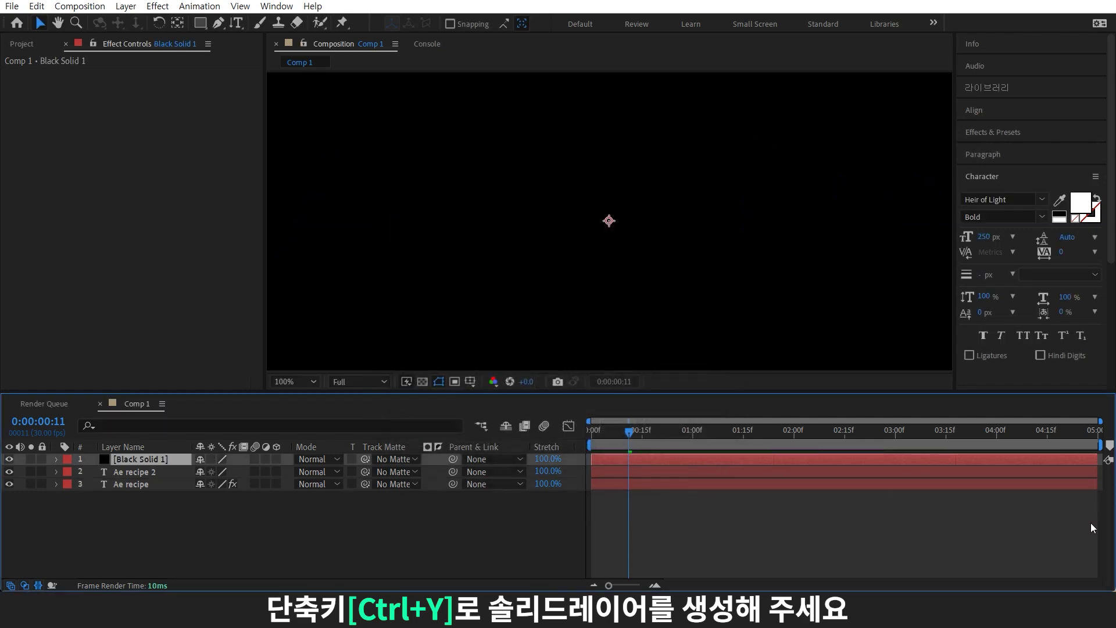
pyautogui.hotkey('ctrl', '5')
pyautogui.click(1007, 154)
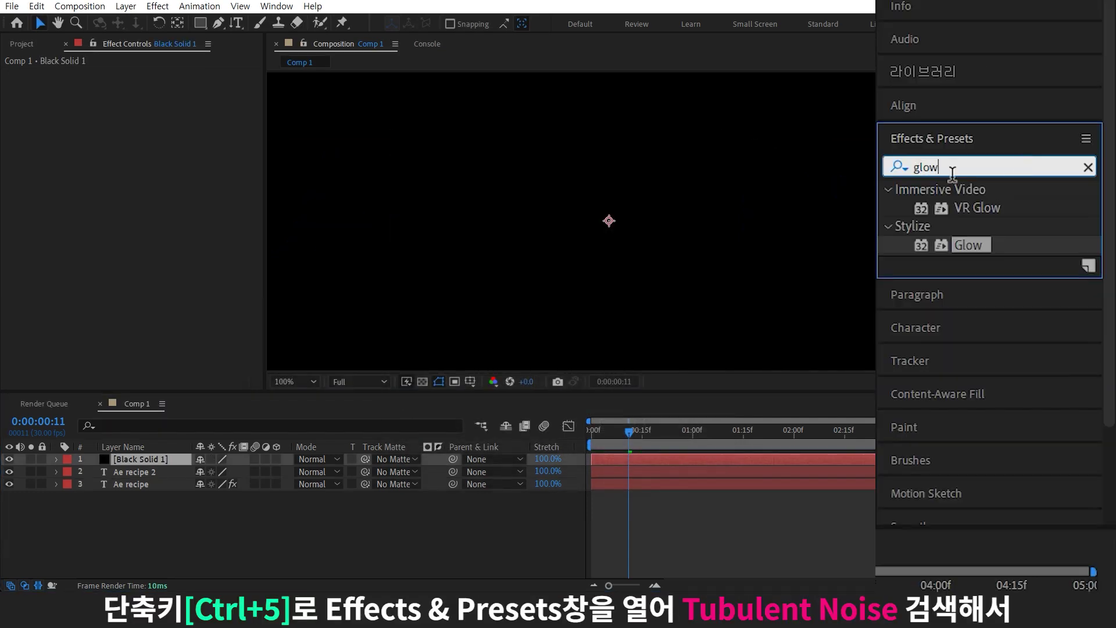
pyautogui.write('noise')
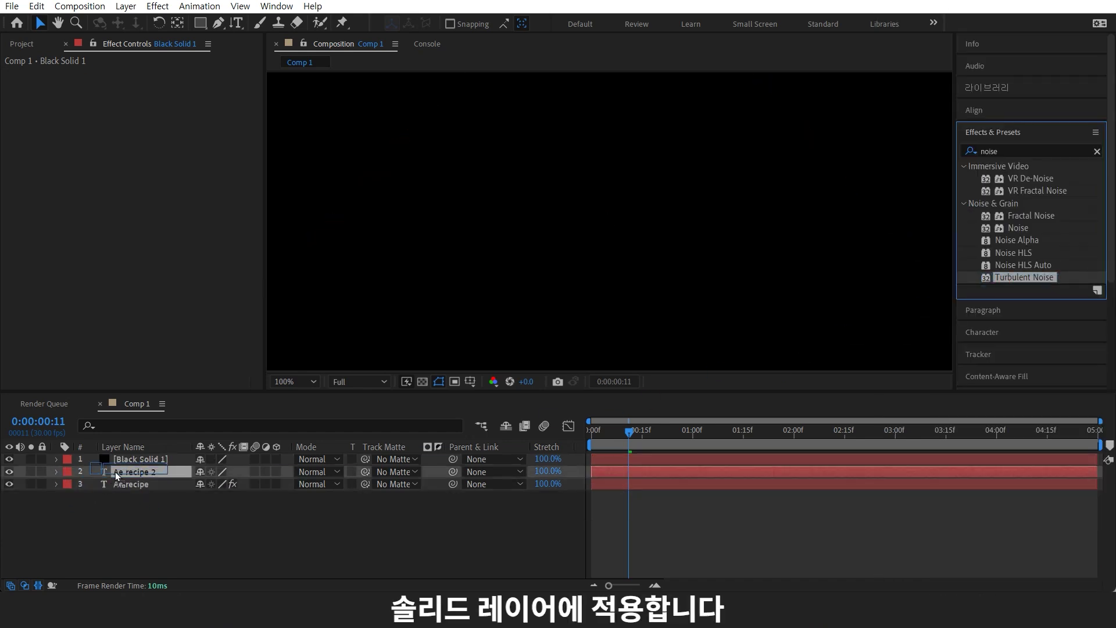
pyautogui.moveTo(1024, 276); pyautogui.dragTo(139, 460)
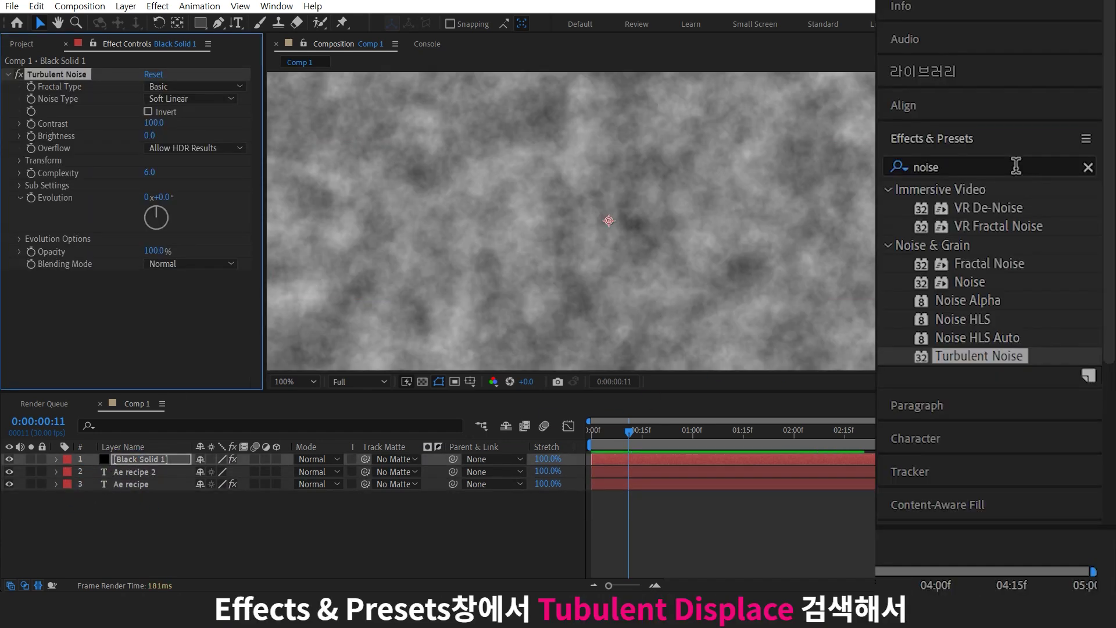
# Add Turbulent Displace to the black solid with Complexity 10.
pyautogui.click(1055, 151)
pyautogui.write('d')
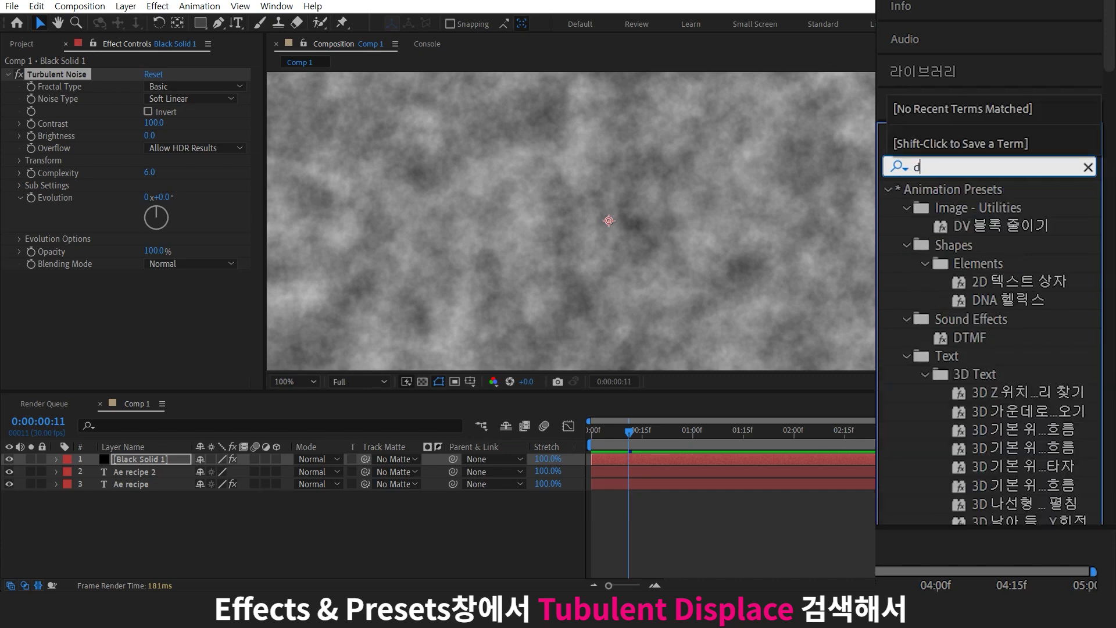
pyautogui.write('isp')
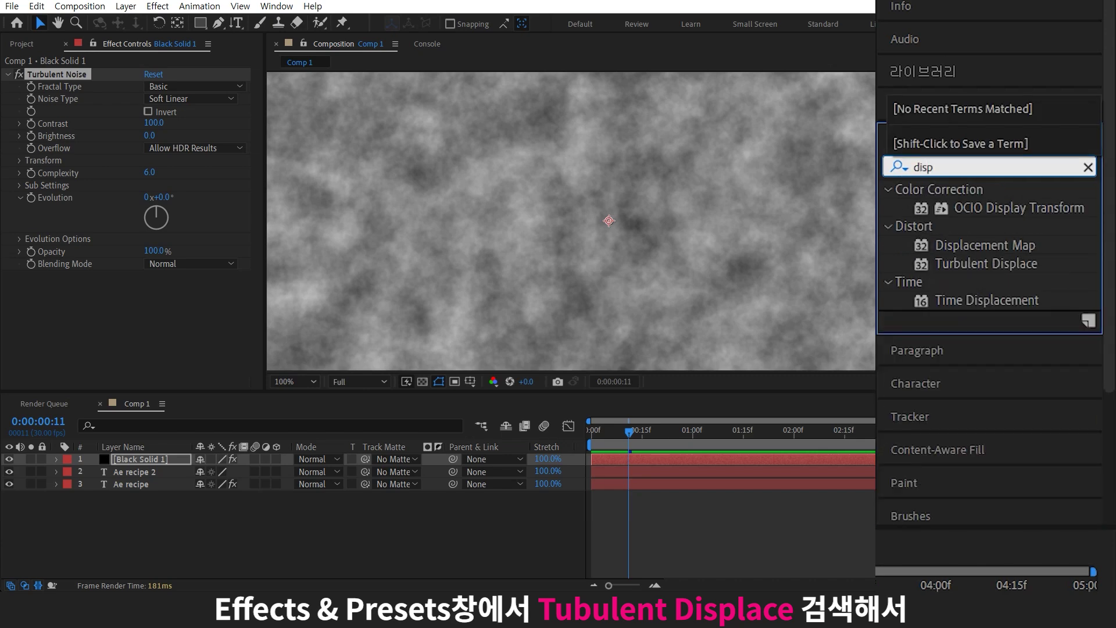
pyautogui.moveTo(1029, 216); pyautogui.dragTo(154, 462)
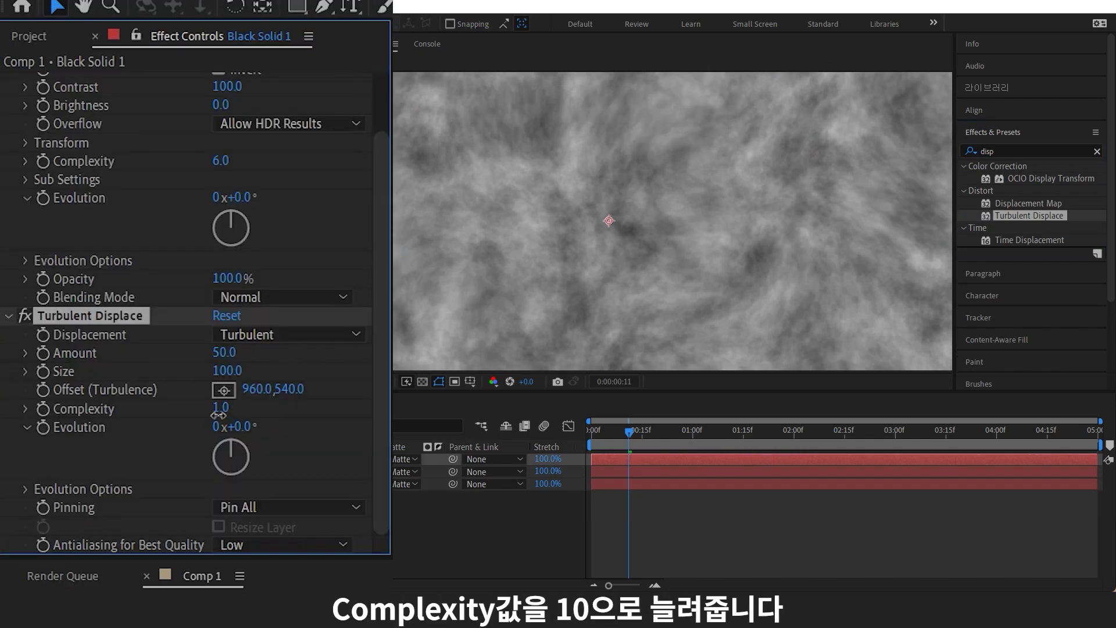
pyautogui.moveTo(270, 408); pyautogui.dragTo(326, 408)
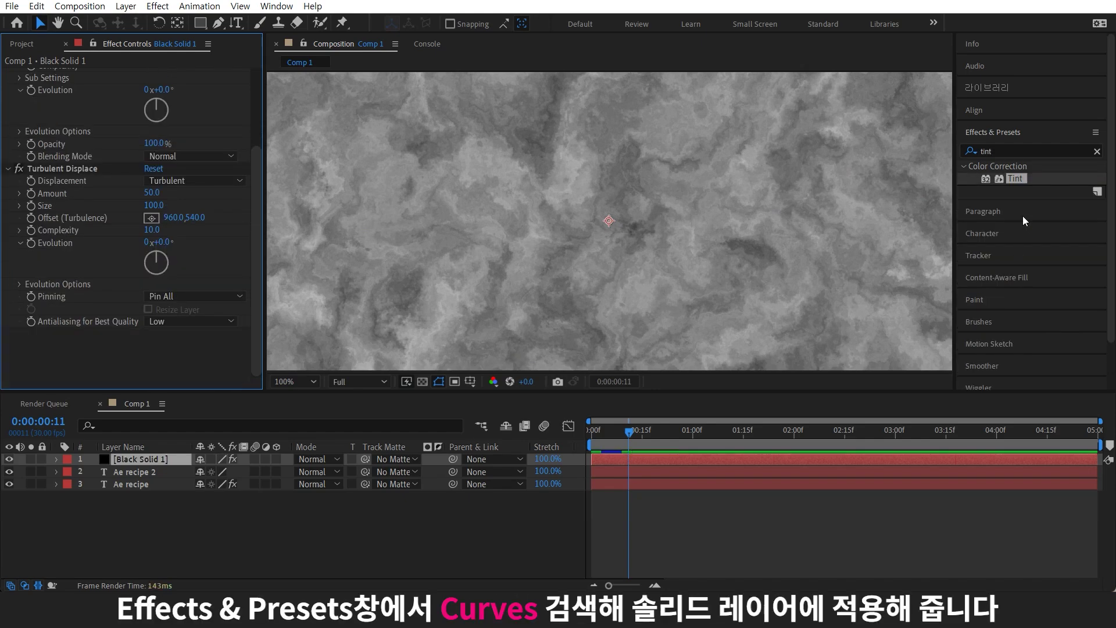
# Apply Curves to Black Solid 1 and bend it into an S-shape to darken the noise.
pyautogui.click(1026, 150)
pyautogui.write('curve')
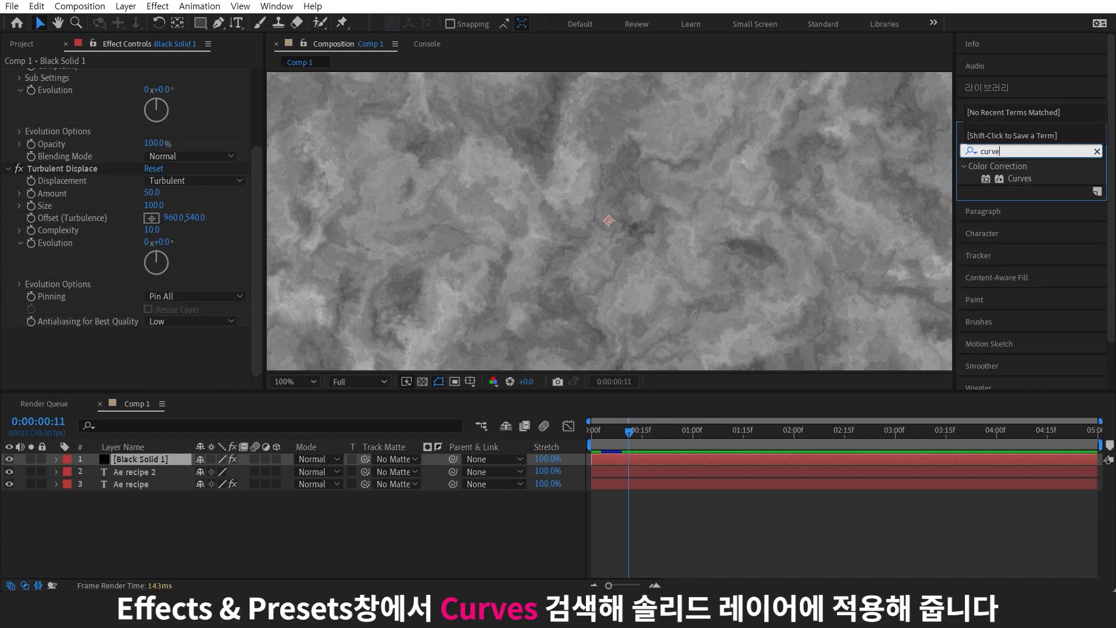
pyautogui.moveTo(1019, 178); pyautogui.dragTo(211, 284)
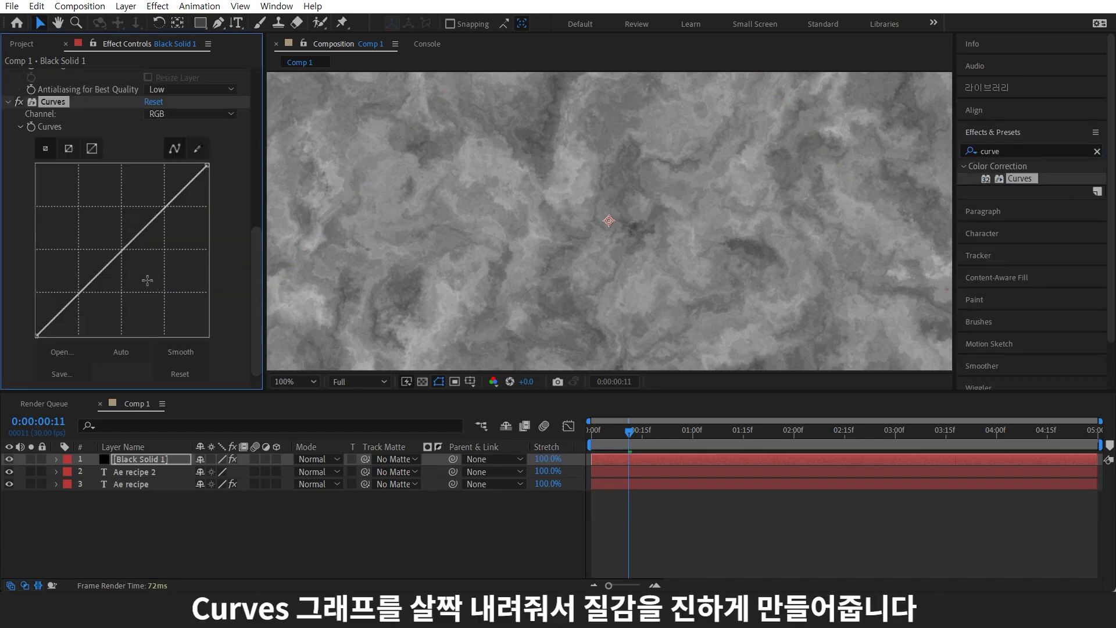
pyautogui.moveTo(87, 288); pyautogui.dragTo(97, 302)
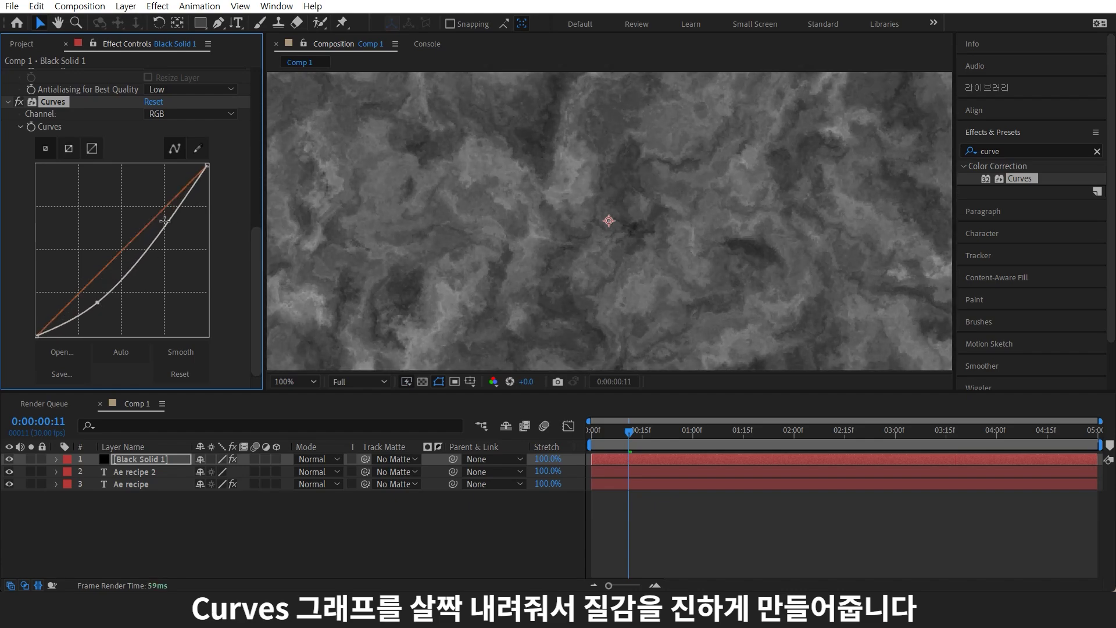
pyautogui.moveTo(165, 221); pyautogui.dragTo(156, 216)
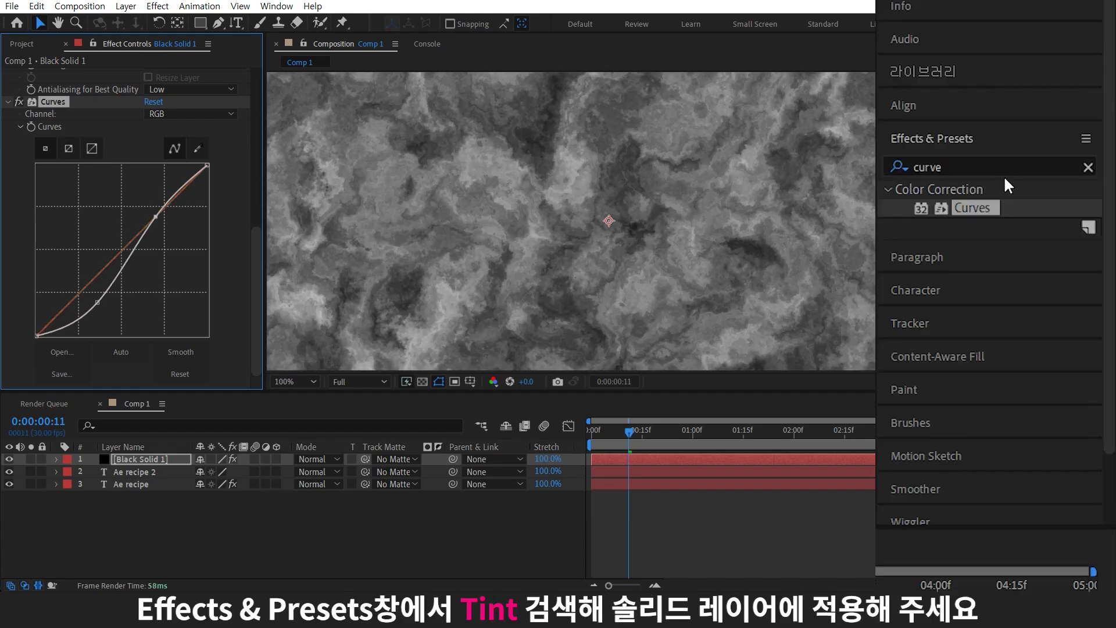
# Apply Tint with Map White To set to 56C0FF.
pyautogui.doubleClick(930, 167)
pyautogui.write('tint')
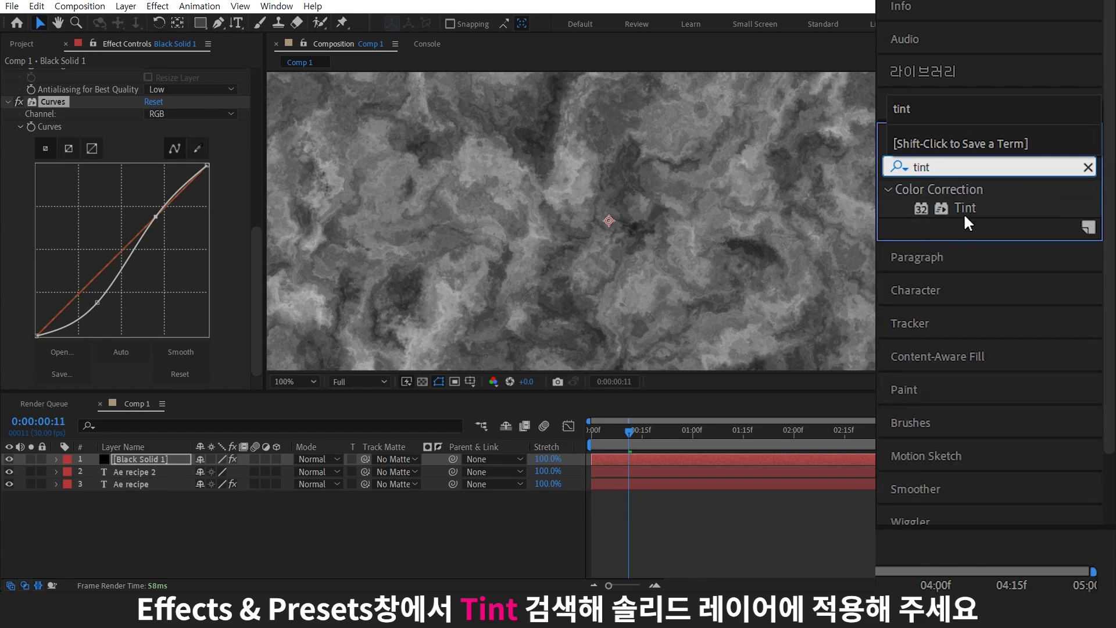
pyautogui.moveTo(964, 213); pyautogui.dragTo(139, 459)
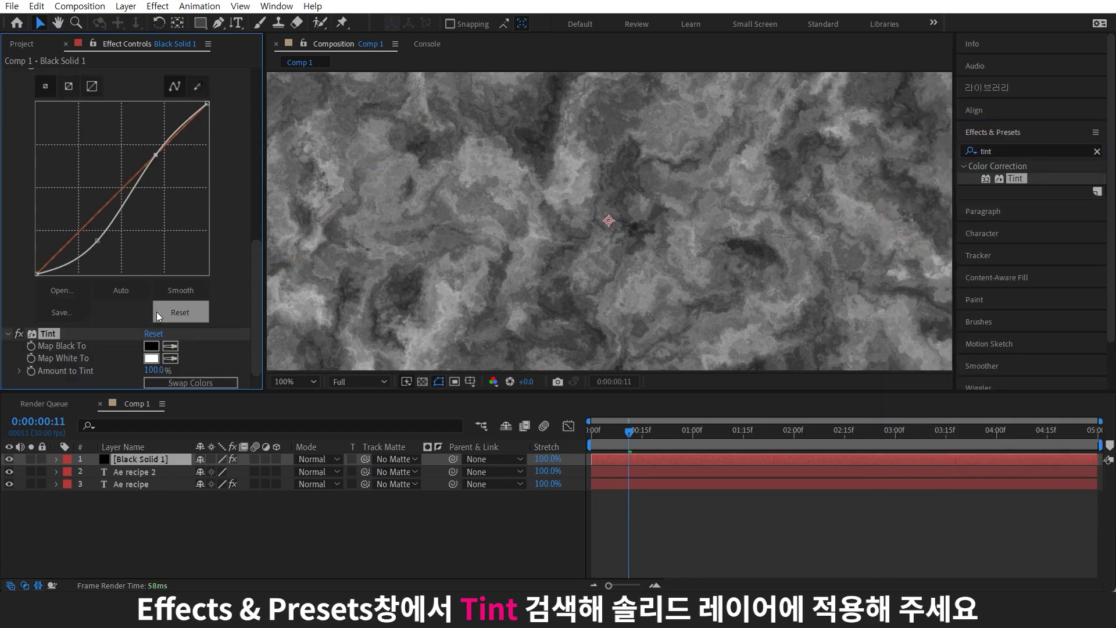
pyautogui.click(151, 358)
pyautogui.write('56C0FF')
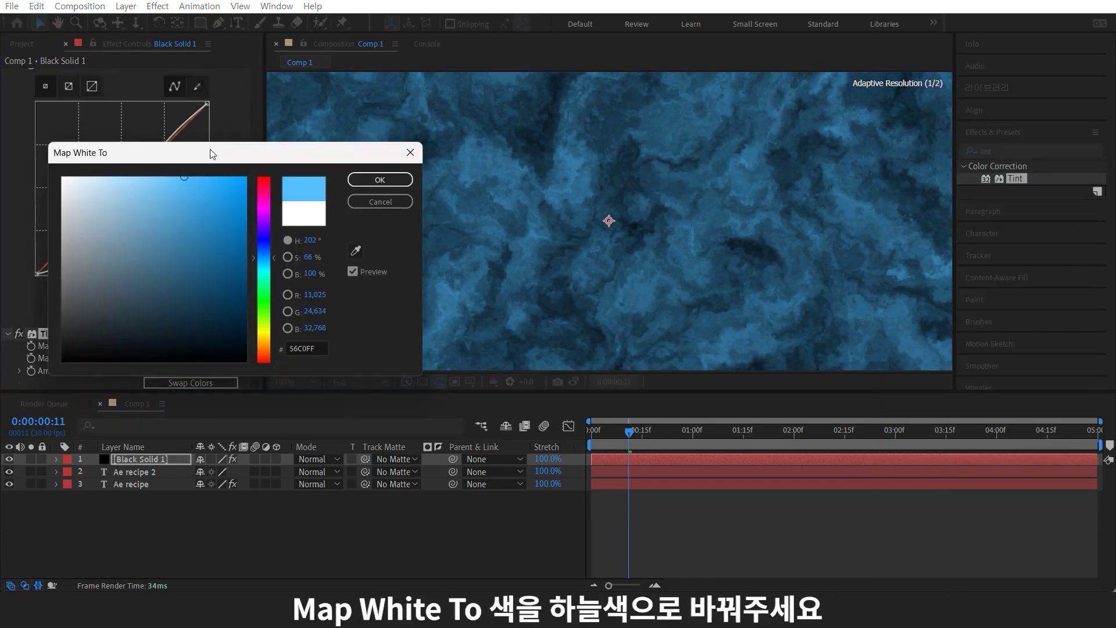
pyautogui.click(379, 179)
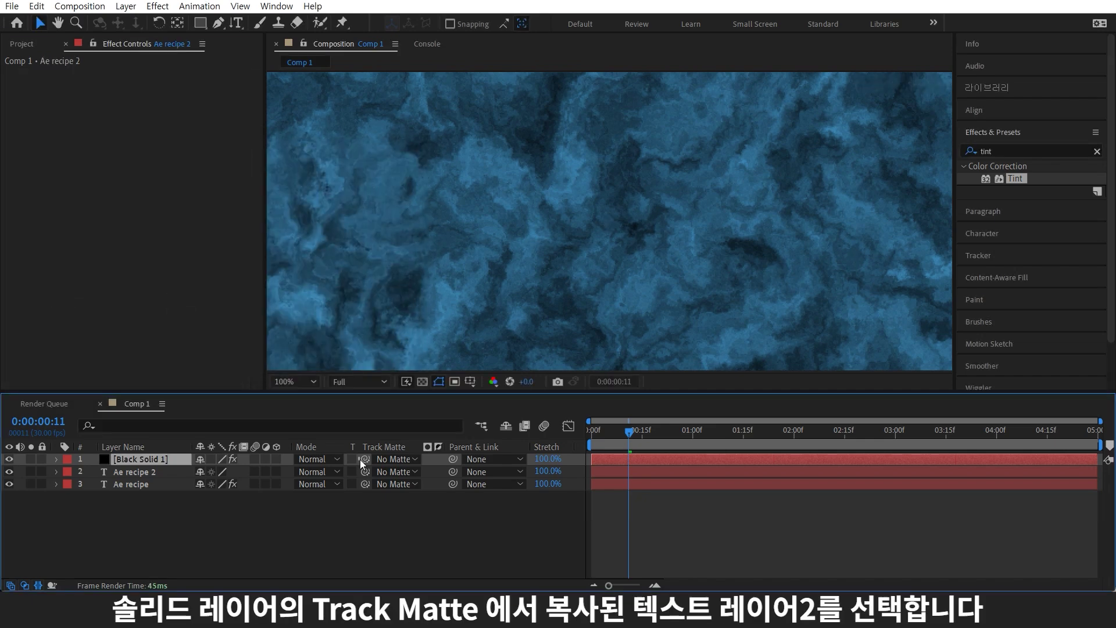
# Matte Black Solid 1 through Ae recipe 2 and move both below the Ae recipe layer.
pyautogui.click(404, 459)
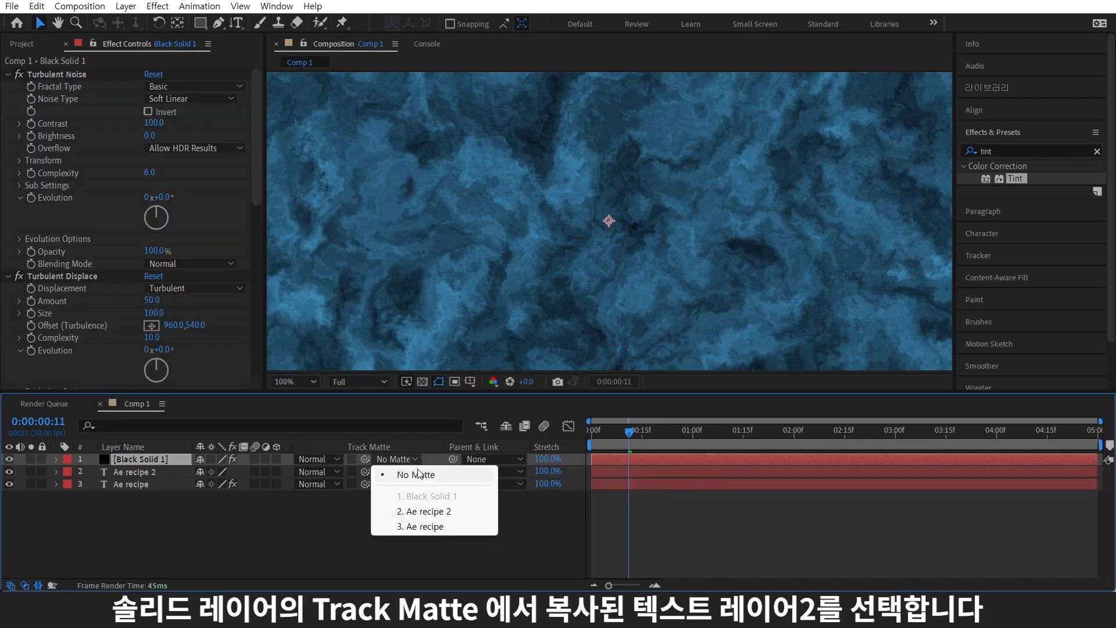
pyautogui.click(433, 512)
pyautogui.keyDown('ctrl'); pyautogui.click(175, 472); pyautogui.keyUp('ctrl')
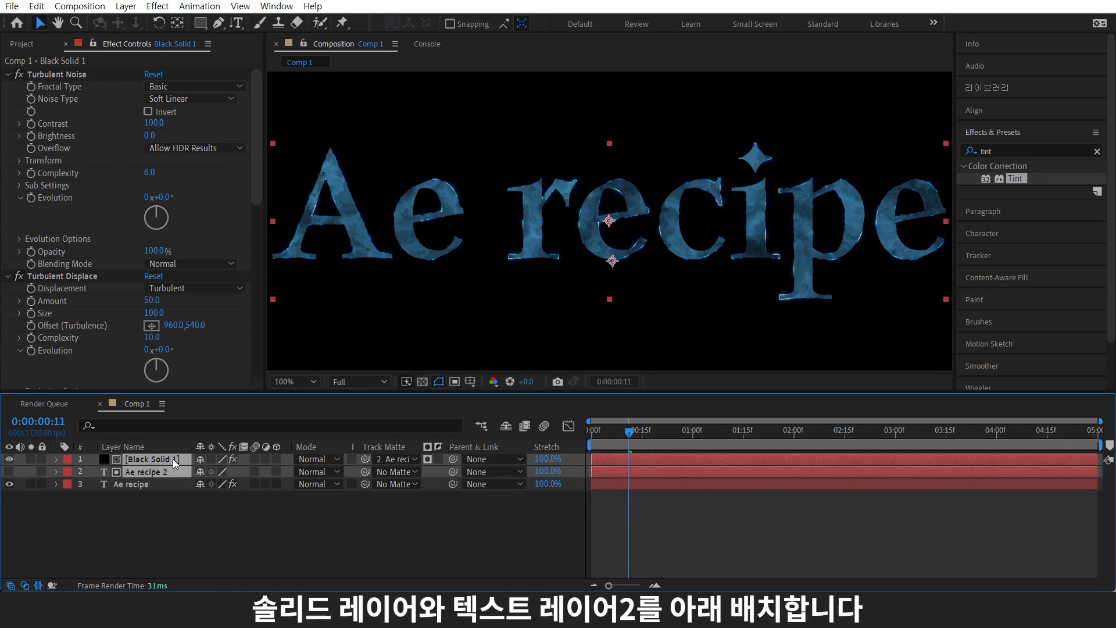
pyautogui.moveTo(173, 459); pyautogui.dragTo(169, 507)
# Set the original Ae recipe layer's blending mode to Add.
pyautogui.click(271, 524)
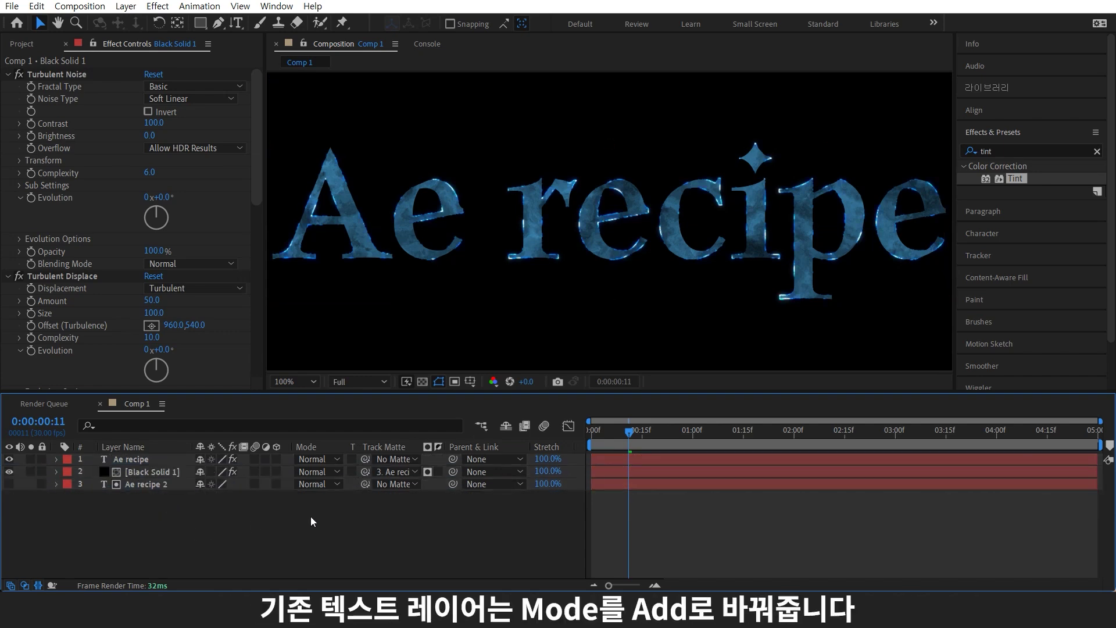
pyautogui.click(262, 459)
pyautogui.click(317, 459)
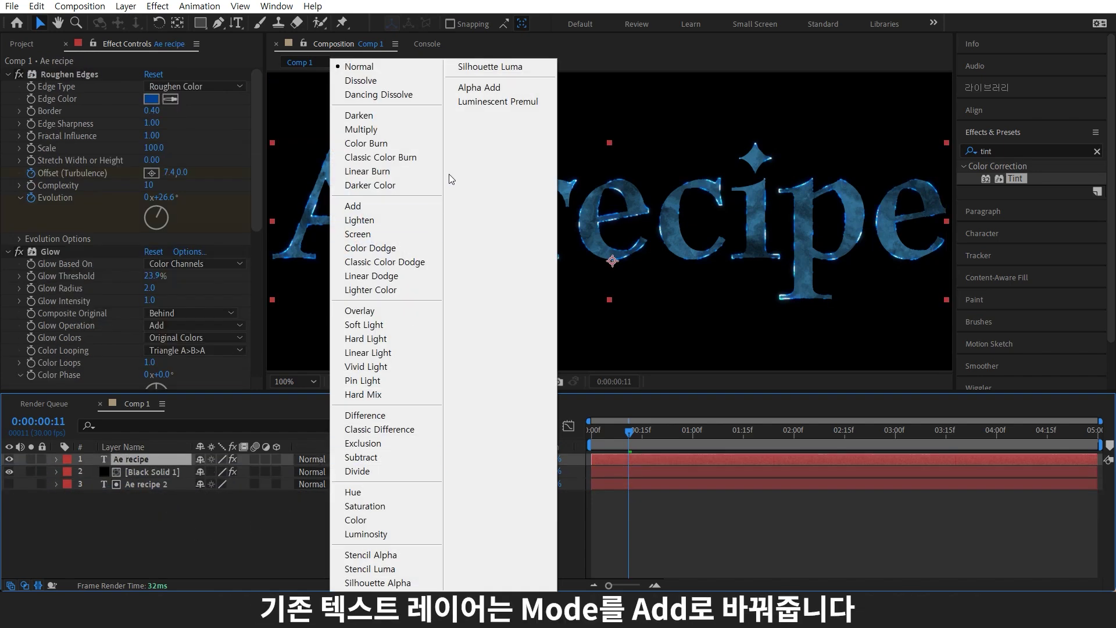
pyautogui.click(415, 204)
pyautogui.scroll(2, 627, 220)
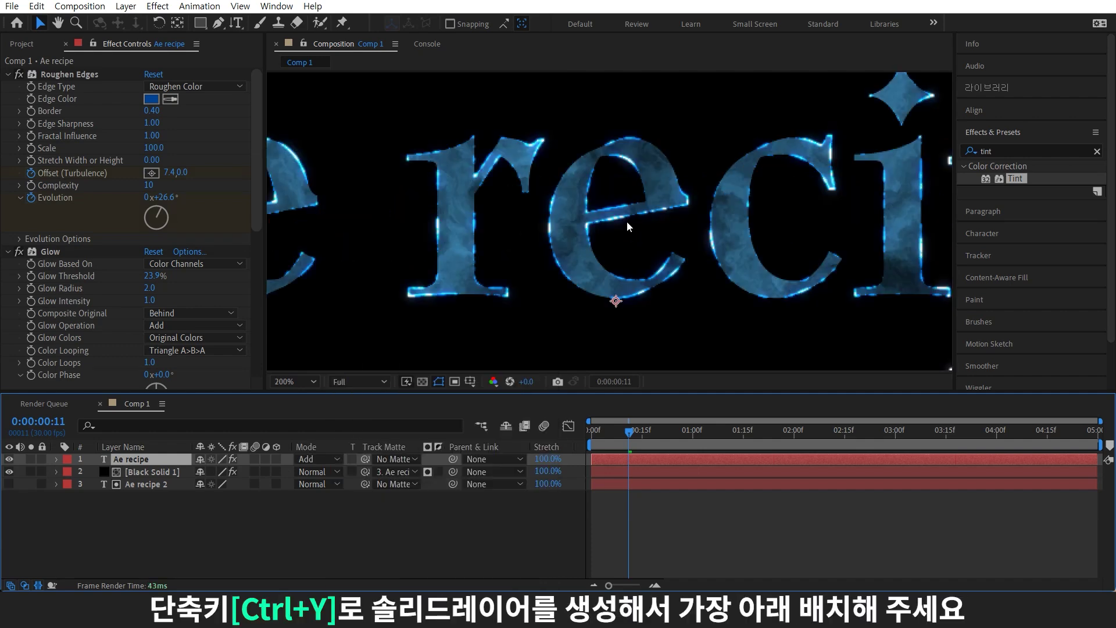
pyautogui.scroll(-2, 627, 221)
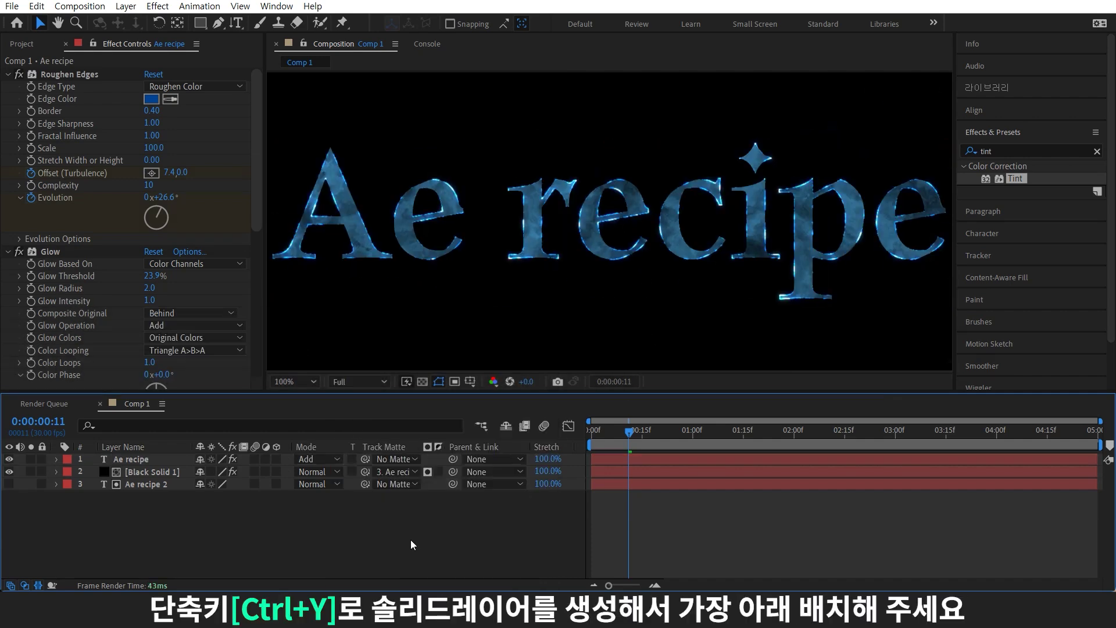
pyautogui.hotkey('ctrl', 'y')
# Create Black Solid 2 at the bottom of the stack and apply Gradient Ramp.
pyautogui.click(610, 430)
pyautogui.moveTo(144, 459); pyautogui.dragTo(150, 500)
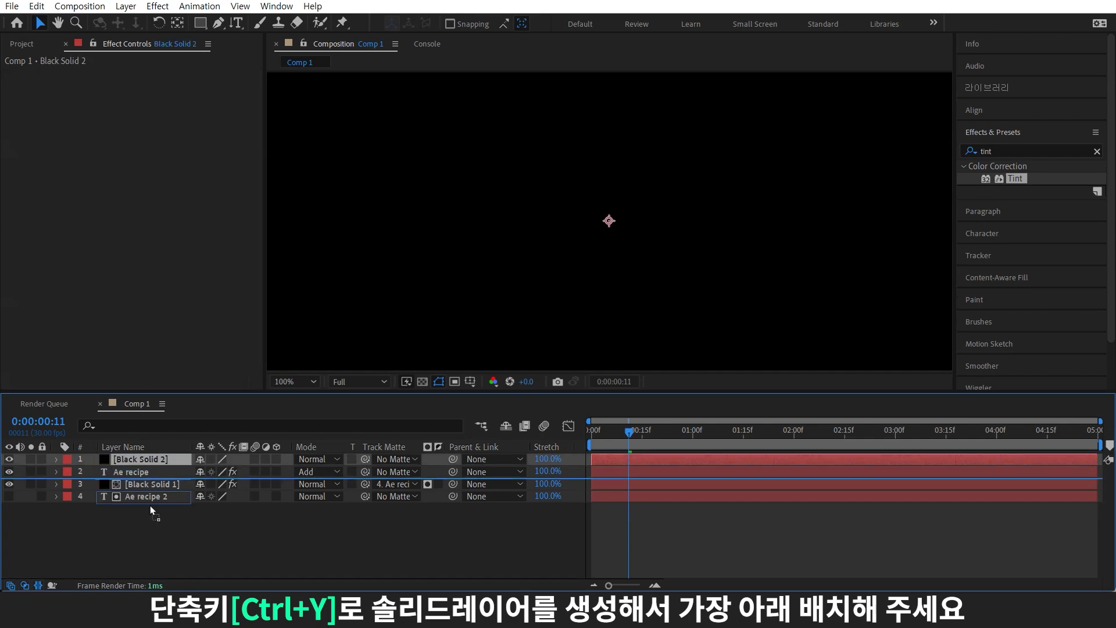
pyautogui.hotkey('ctrl', '5')
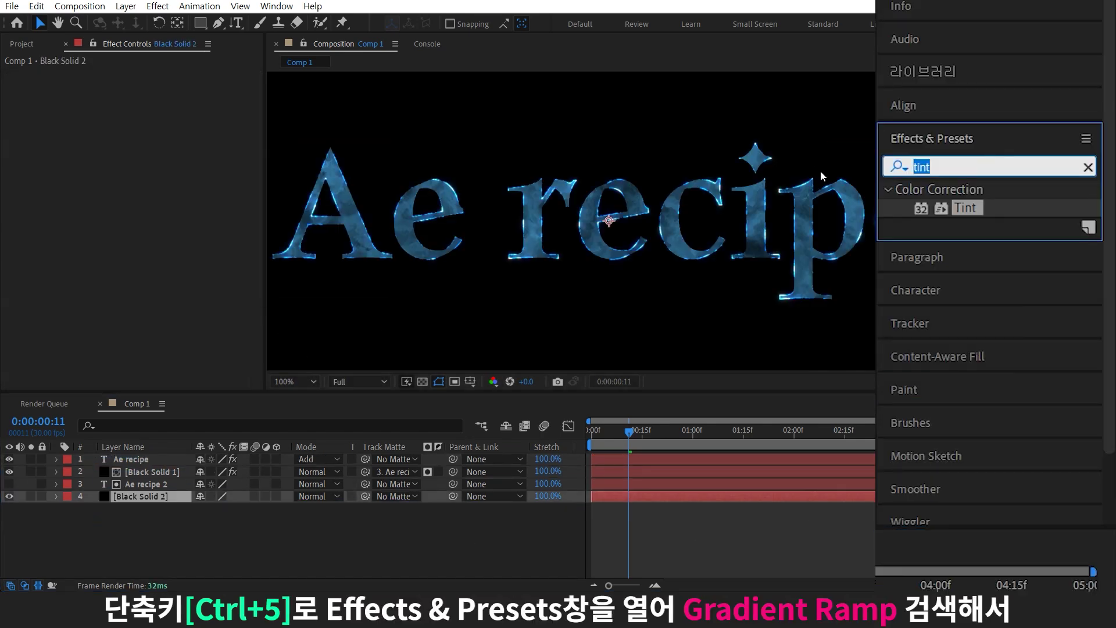
pyautogui.write('ramp')
pyautogui.moveTo(977, 208); pyautogui.dragTo(173, 494)
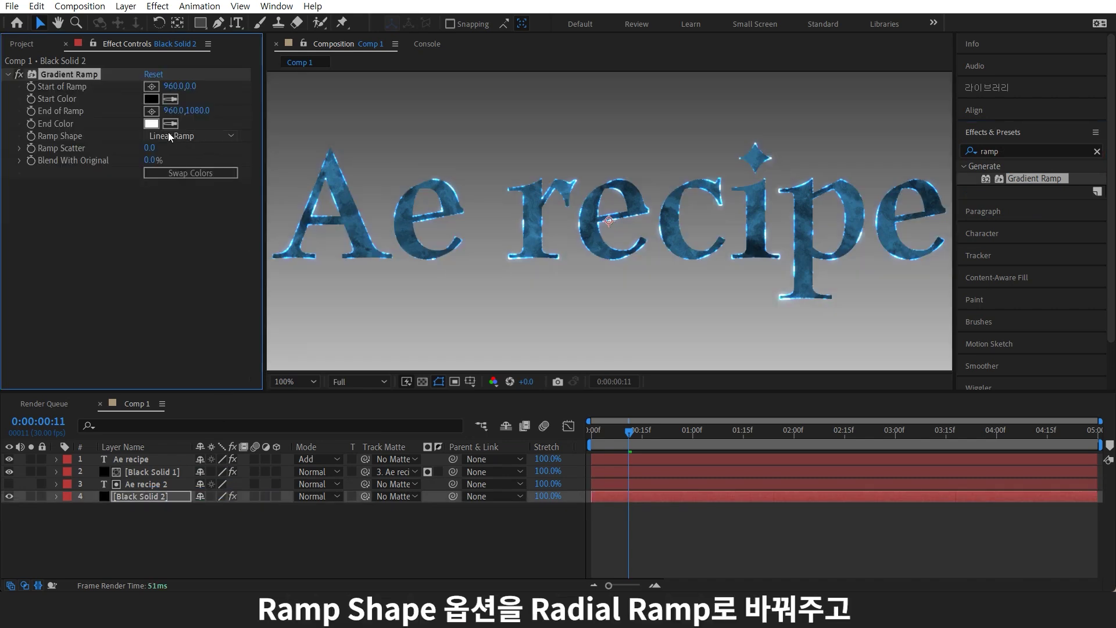
# Make the ramp radial with a navy start colour and a black end colour.
pyautogui.click(187, 136)
pyautogui.click(192, 163)
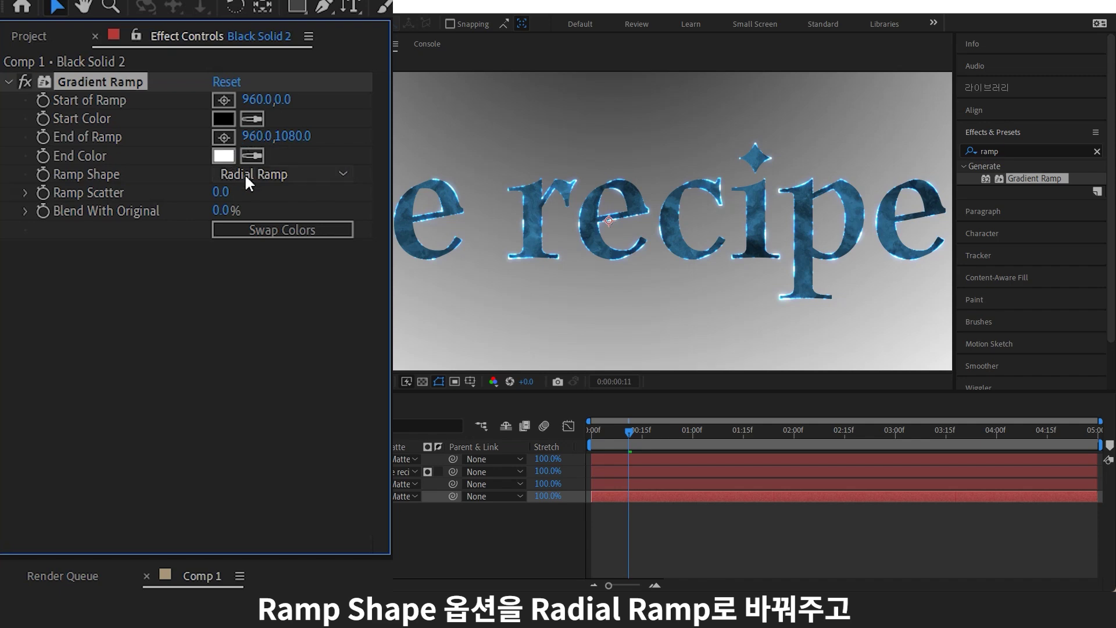
pyautogui.click(151, 123)
pyautogui.click(58, 346)
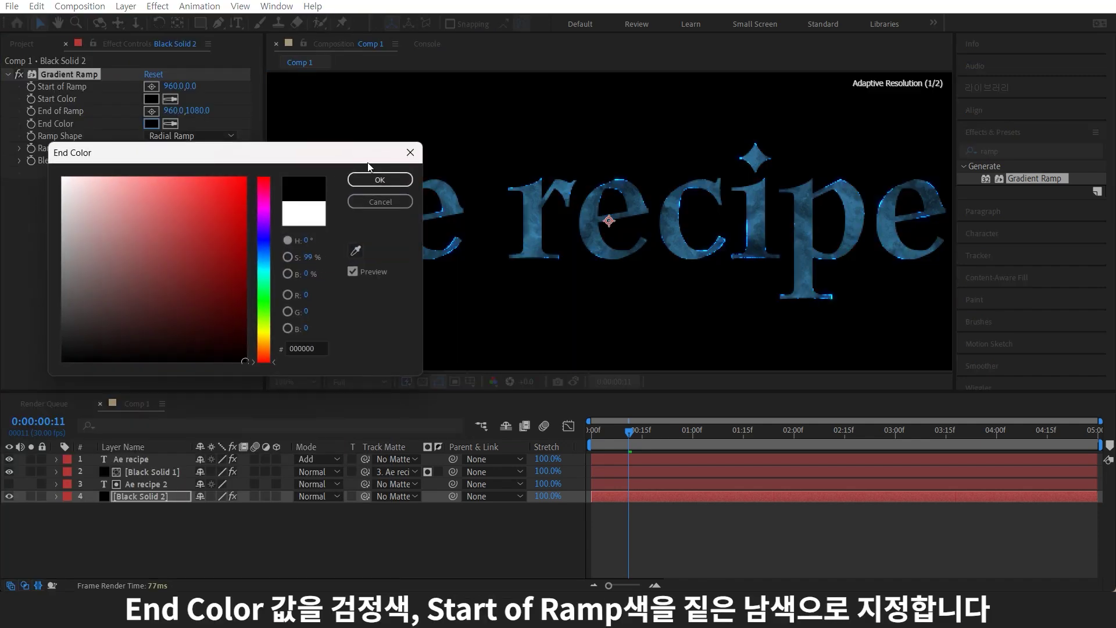
pyautogui.click(378, 177)
pyautogui.click(151, 99)
pyautogui.moveTo(264, 247); pyautogui.dragTo(267, 262)
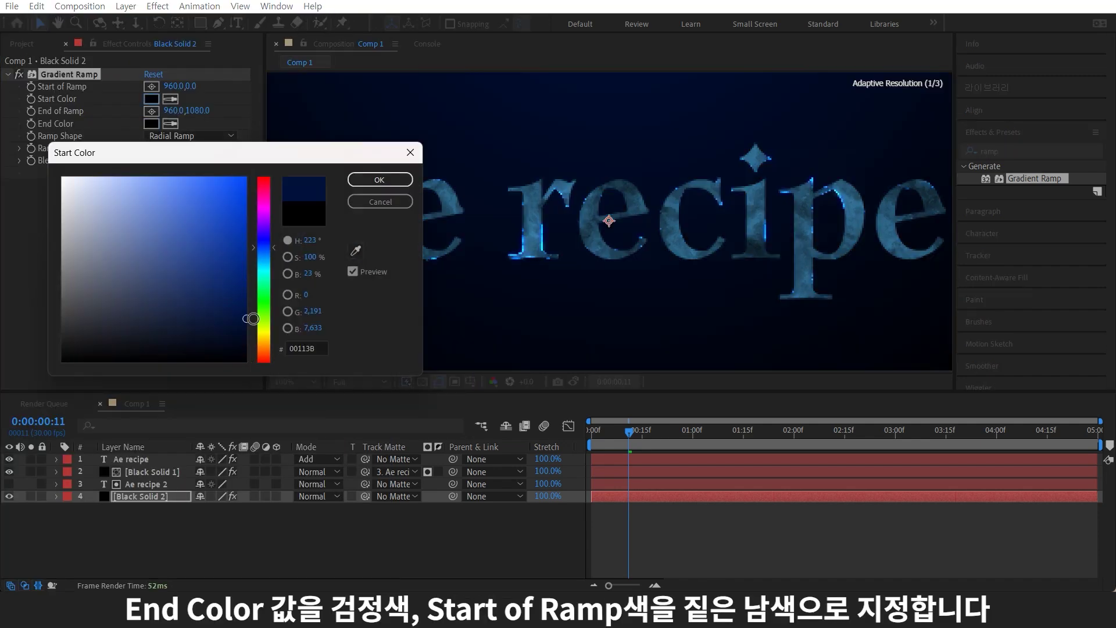
pyautogui.click(379, 180)
# Place the ramp start at 960,540 and end at 0,0, then add an adjustment layer on top.
pyautogui.click(187, 86)
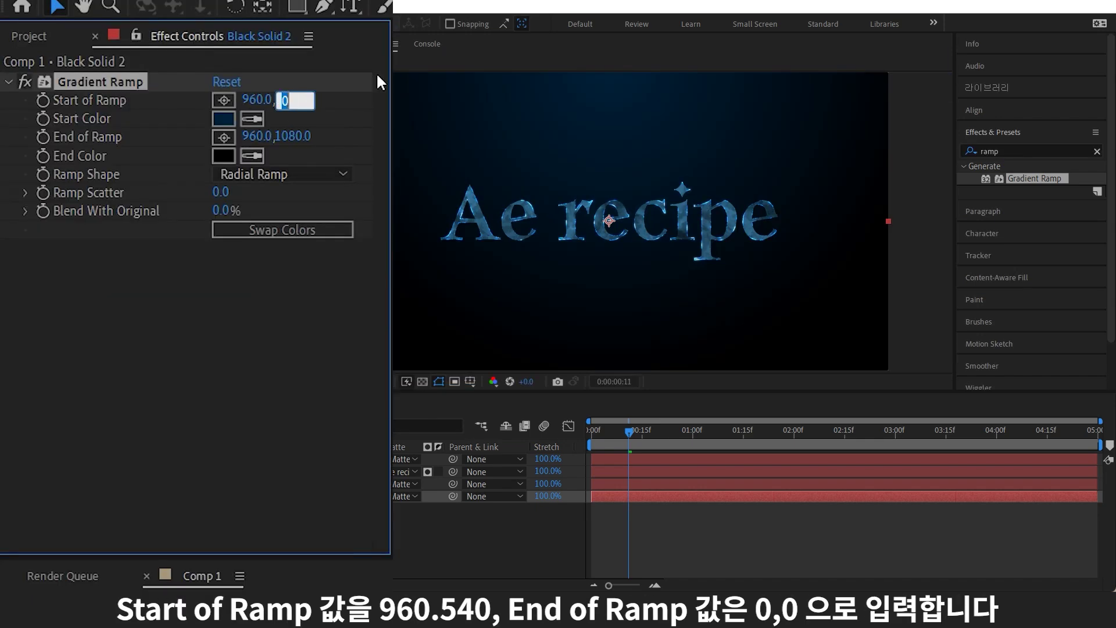
pyautogui.write('0')
pyautogui.press('Return')
pyautogui.click(259, 136)
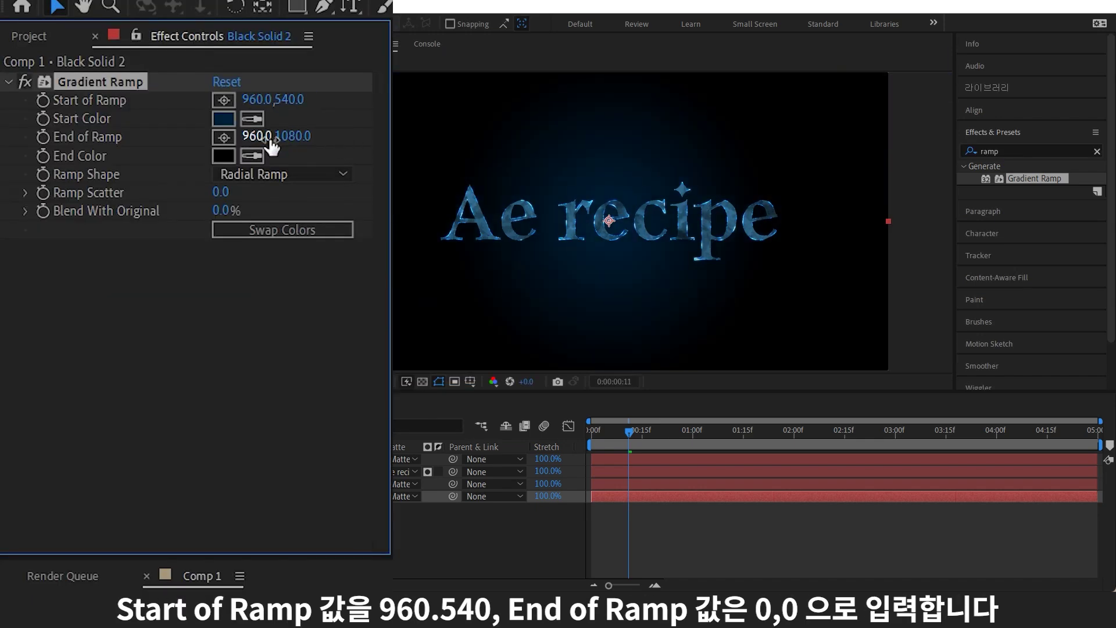
pyautogui.write('0')
pyautogui.press('Return')
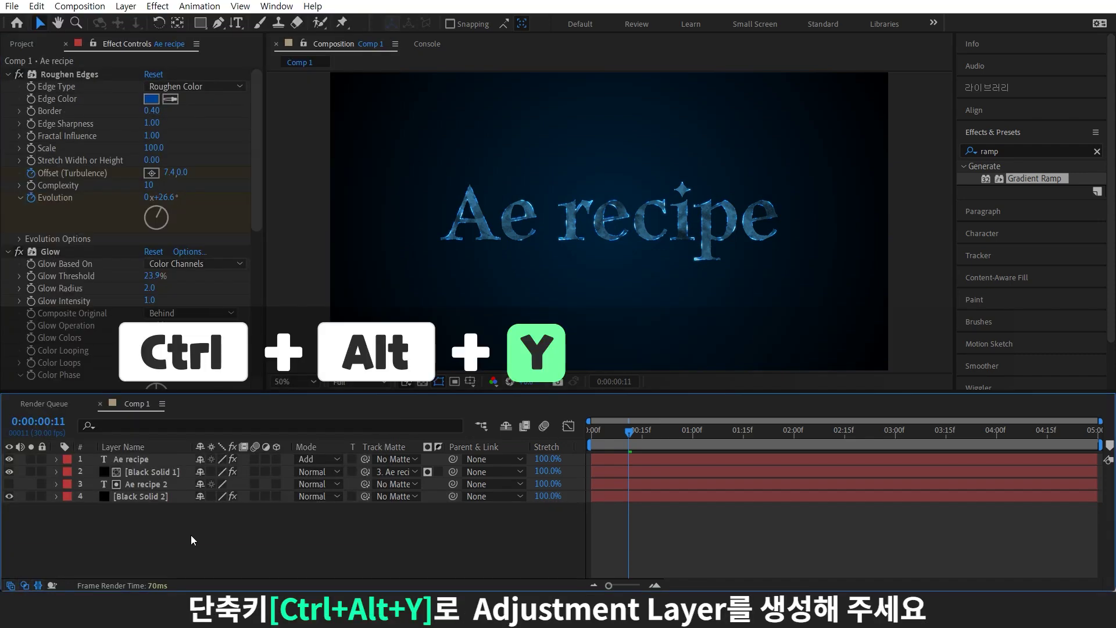
pyautogui.hotkey('ctrl', 'alt', 'y')
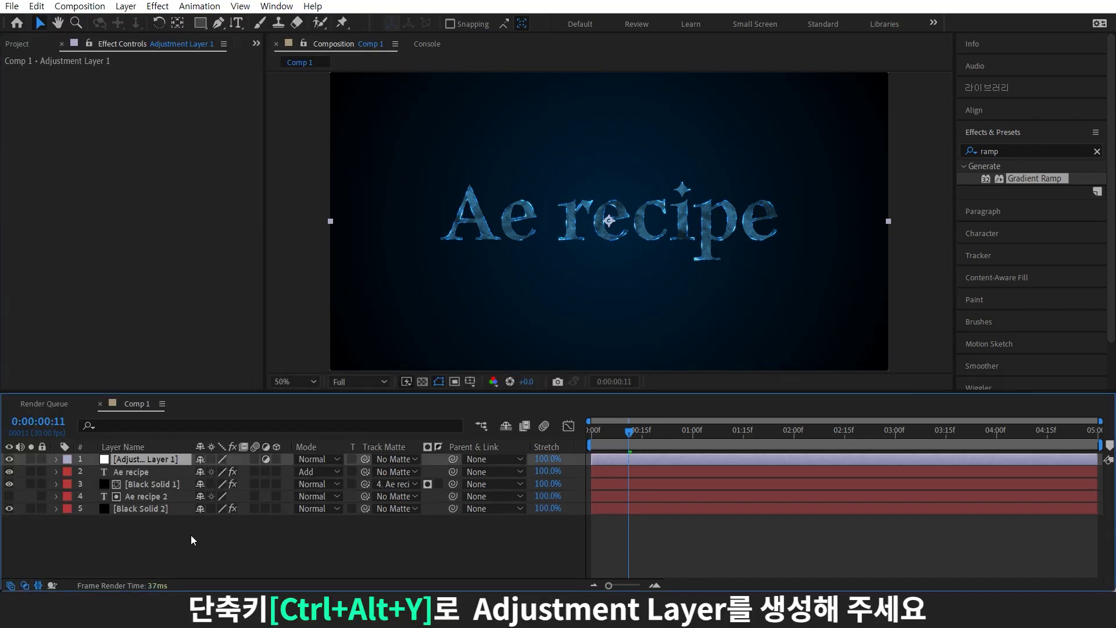
# Apply the Transform effect from Effects & Presets to Adjustment Layer 1.
pyautogui.click(1023, 152)
pyautogui.write('tra')
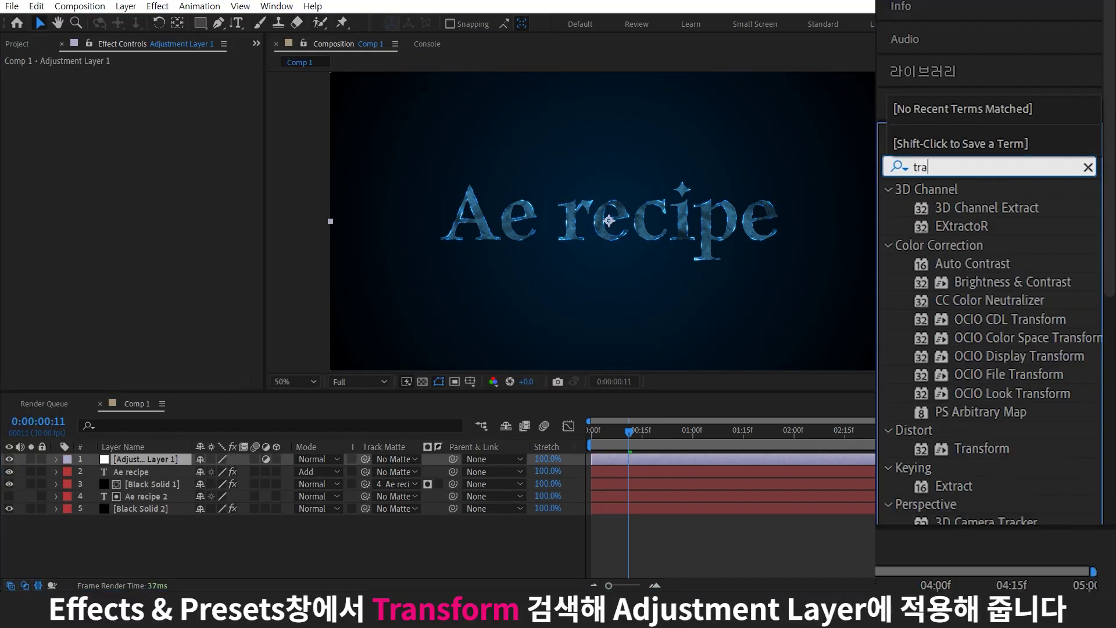
pyautogui.write('n')
pyautogui.moveTo(1026, 252); pyautogui.dragTo(146, 460)
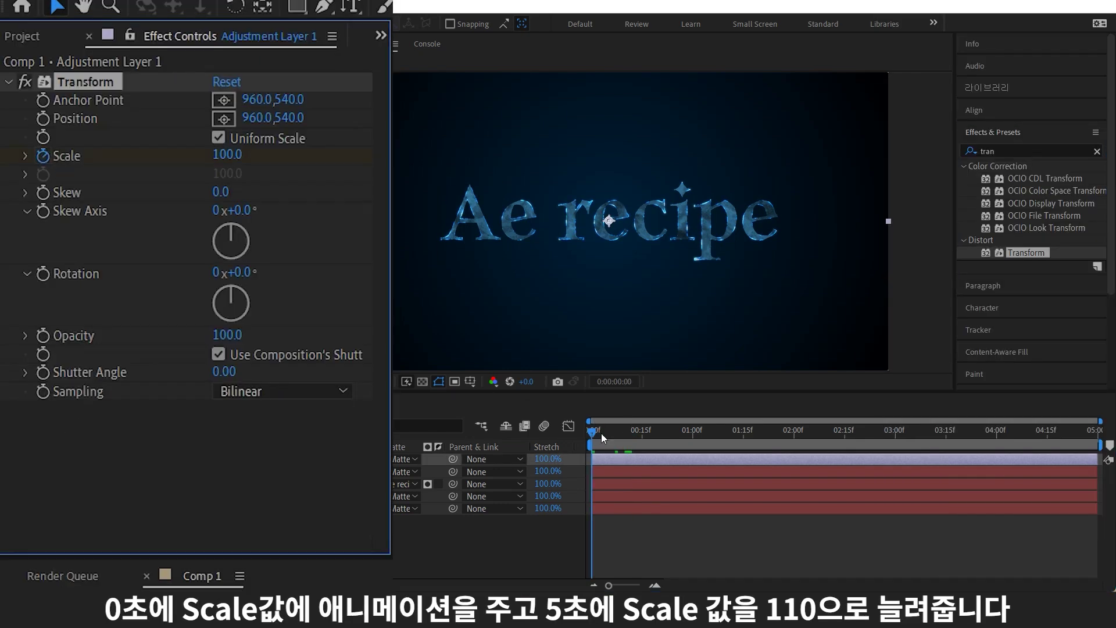
# At the composition's end, set the Transform Scale to 110 so it animates up from 100.
pyautogui.moveTo(603, 438); pyautogui.dragTo(1096, 433)
pyautogui.click(226, 154)
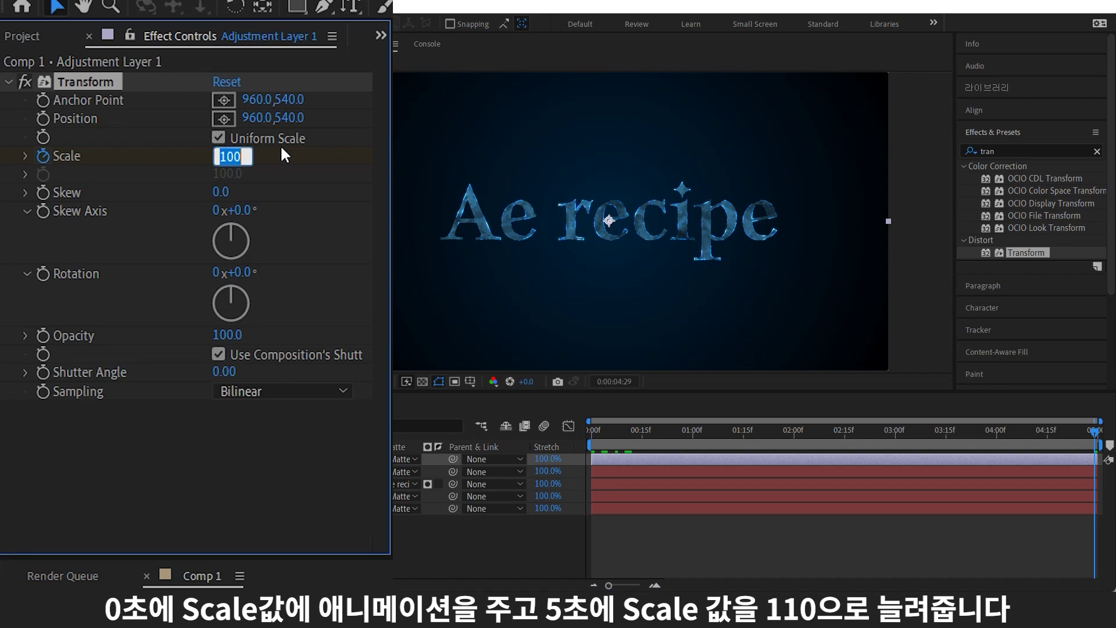
pyautogui.write('110')
pyautogui.press('Return')
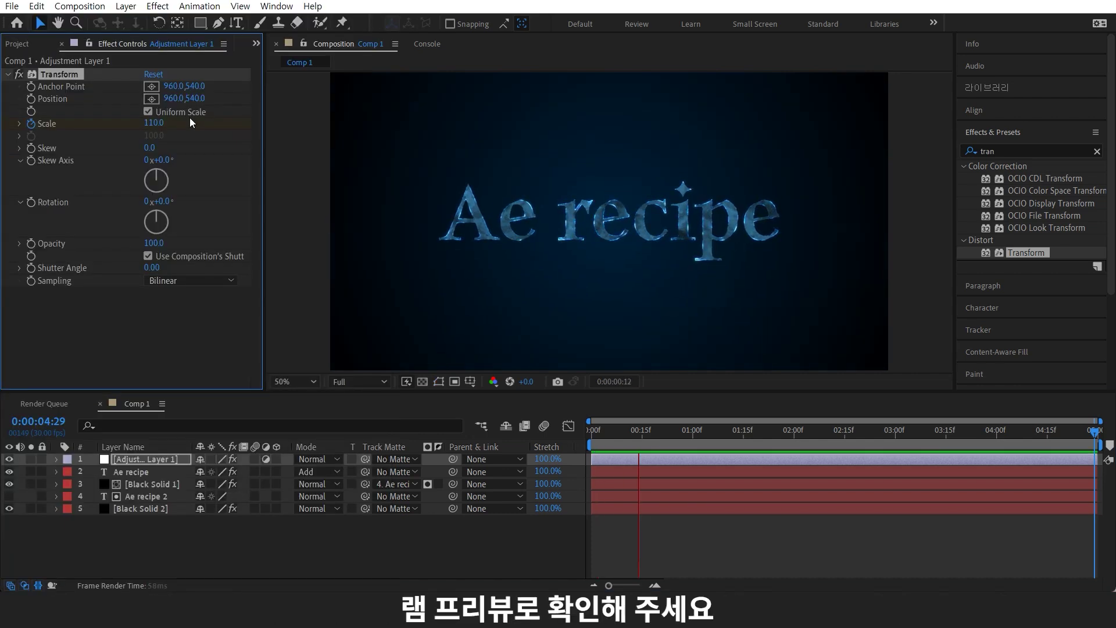